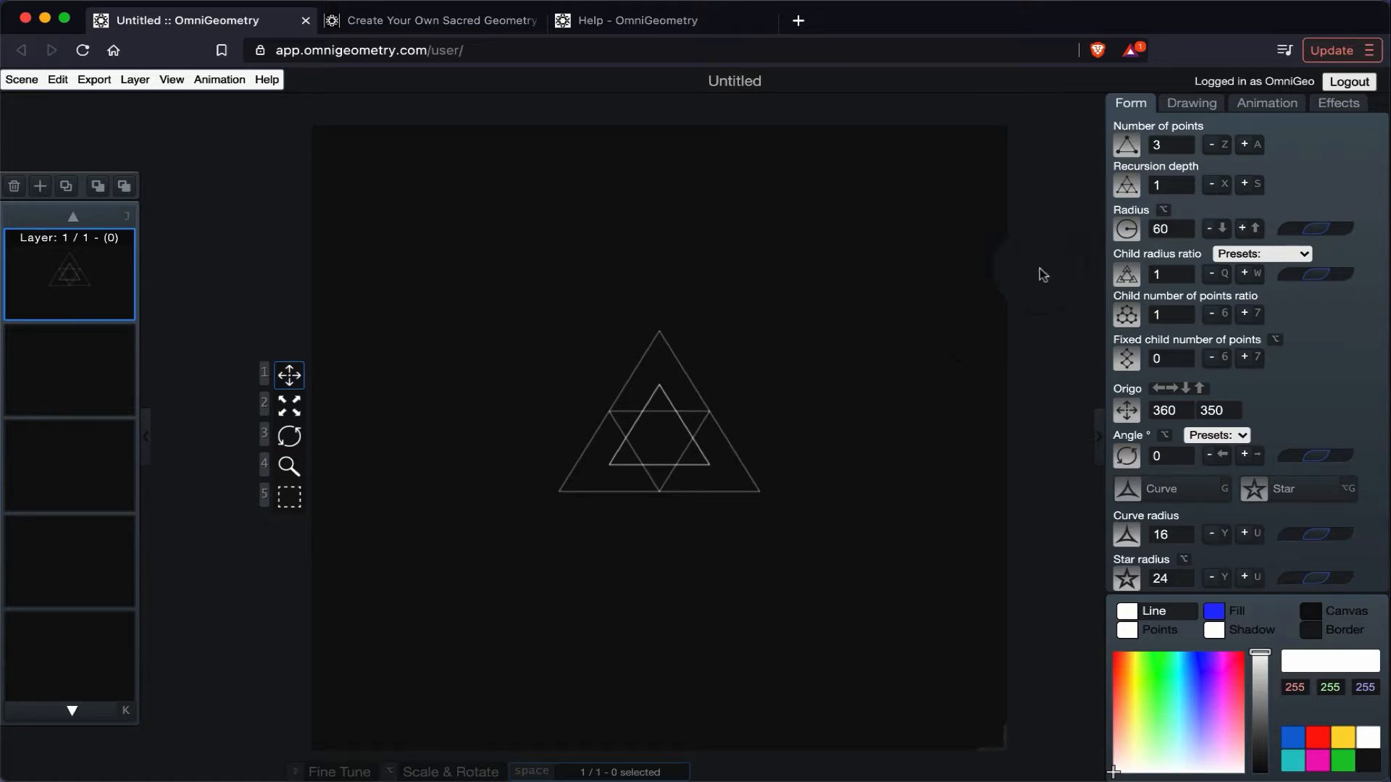
Step: Turn off drawing of the base shape in the layer and return to the form settings
{"action": "left_click", "coordinate": [1188, 106]}
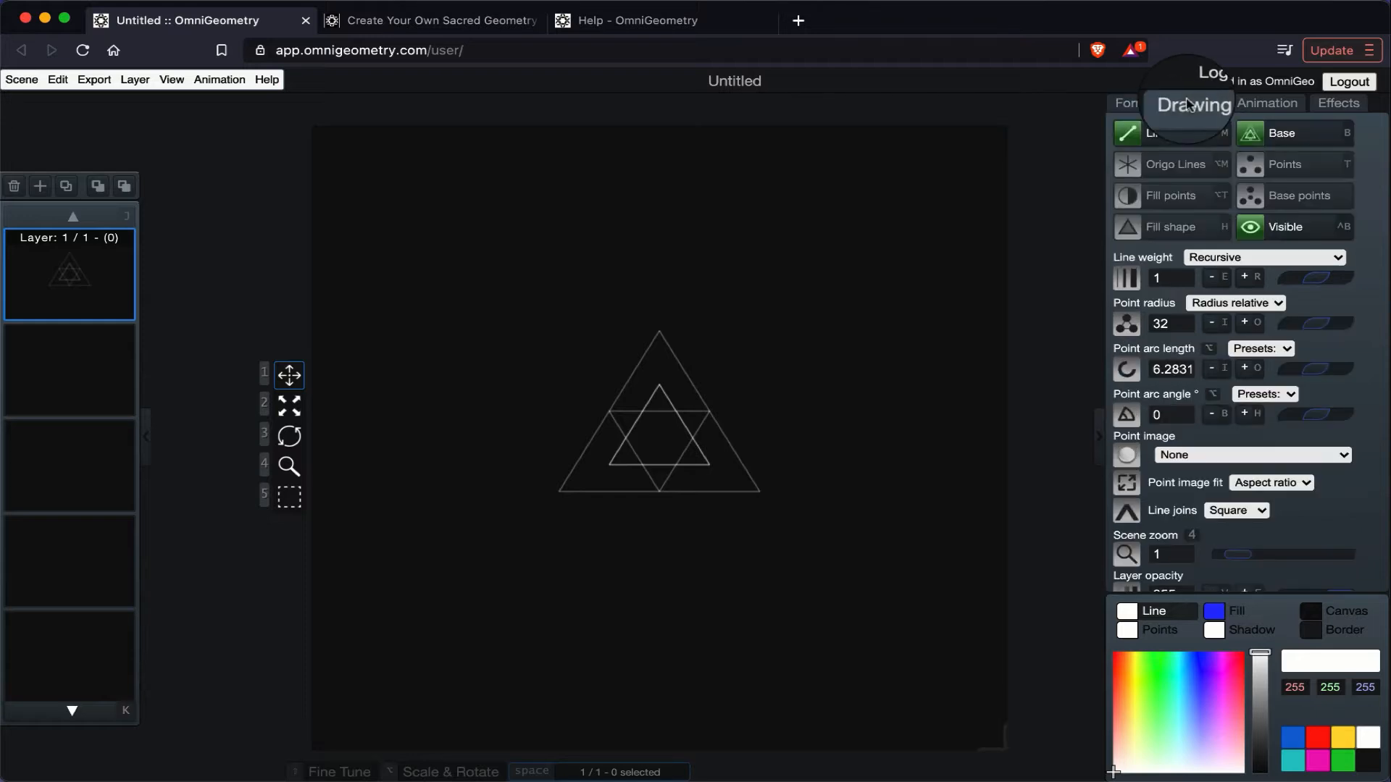
{"action": "left_click", "coordinate": [1260, 139]}
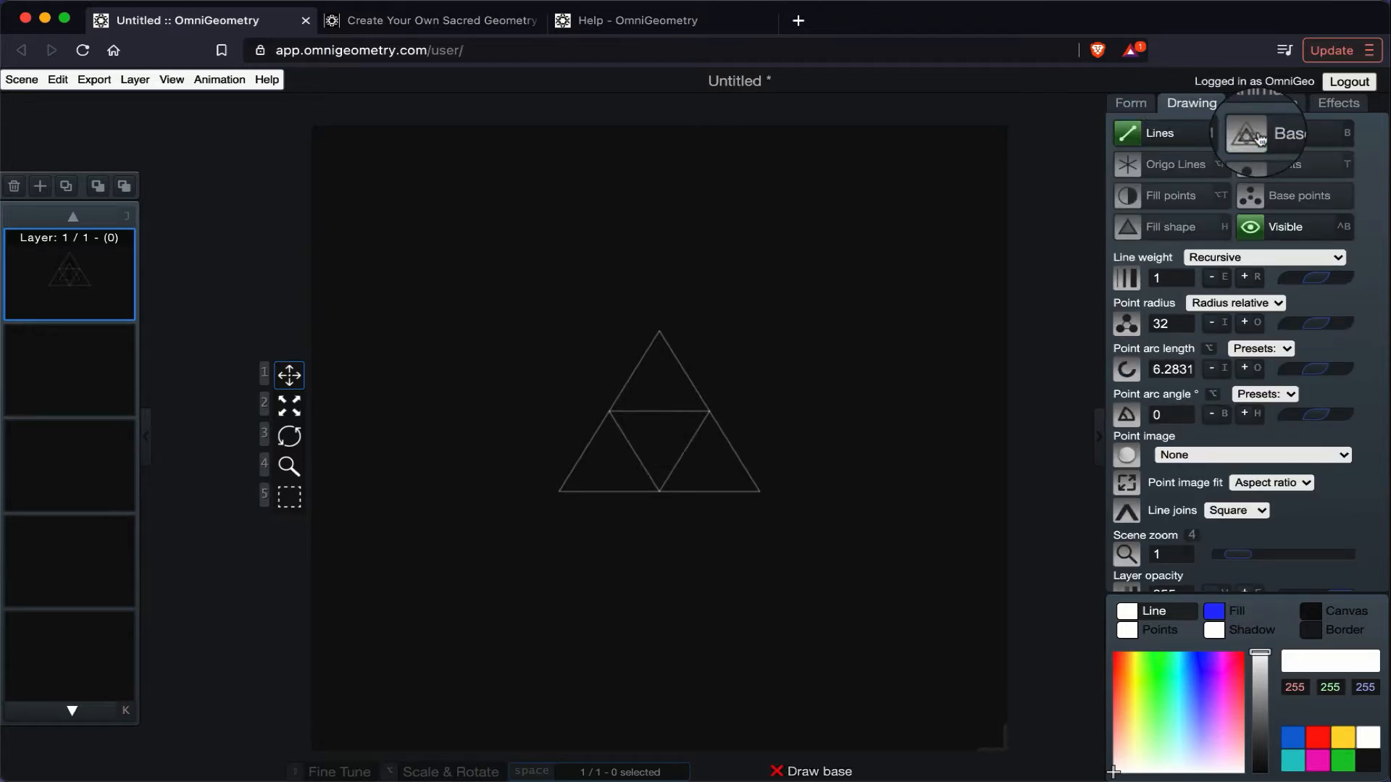
{"action": "left_click", "coordinate": [1139, 109]}
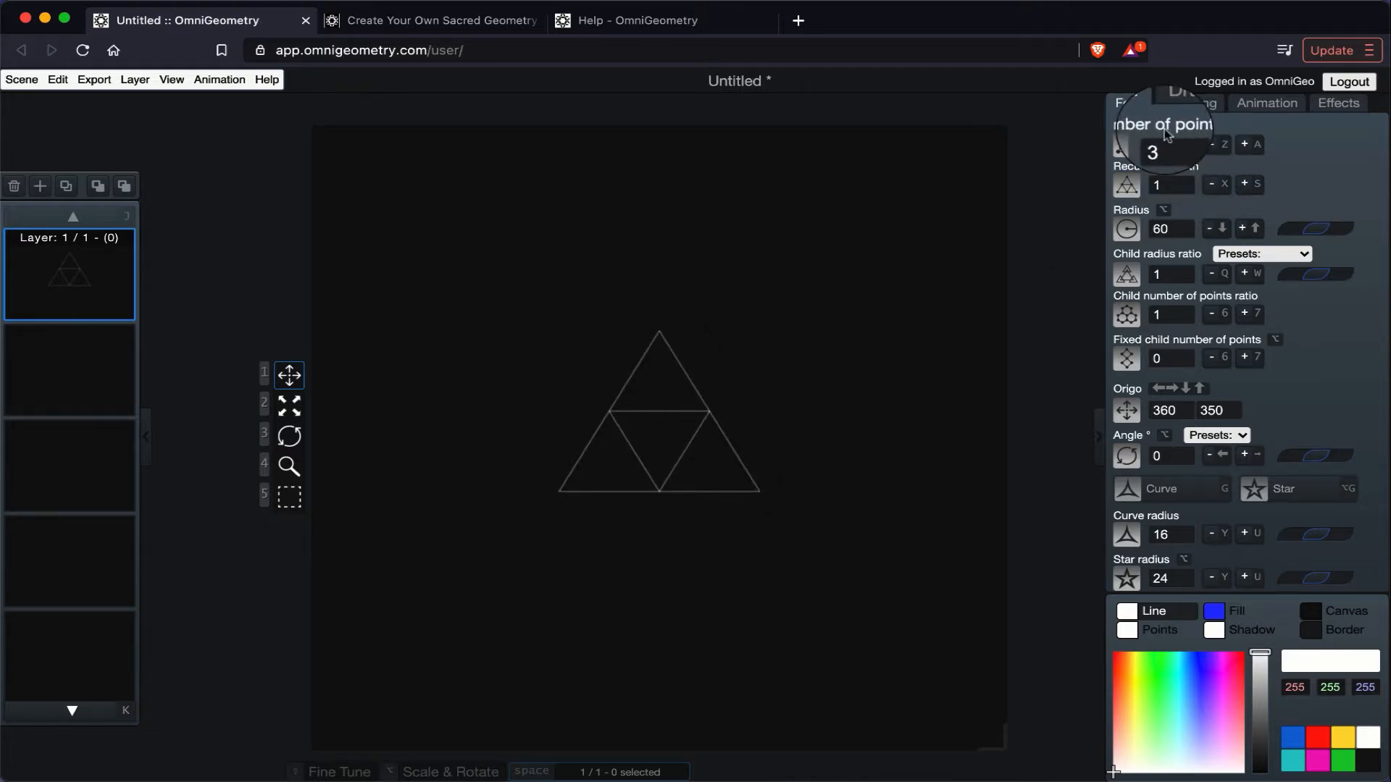
Step: Try the form with 4, 5 and 6 points, and return the number of points to 3
{"action": "left_click", "coordinate": [1244, 145]}
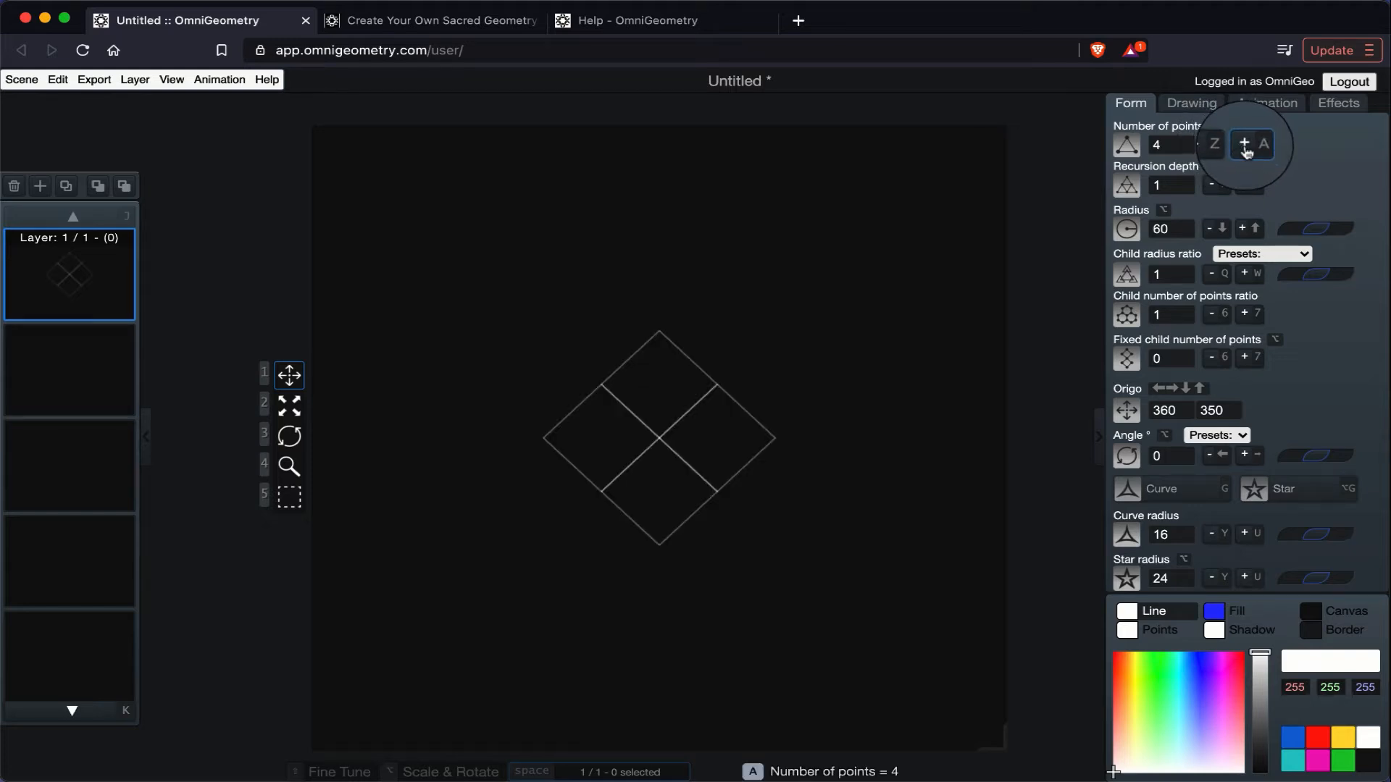
{"action": "key", "text": "z"}
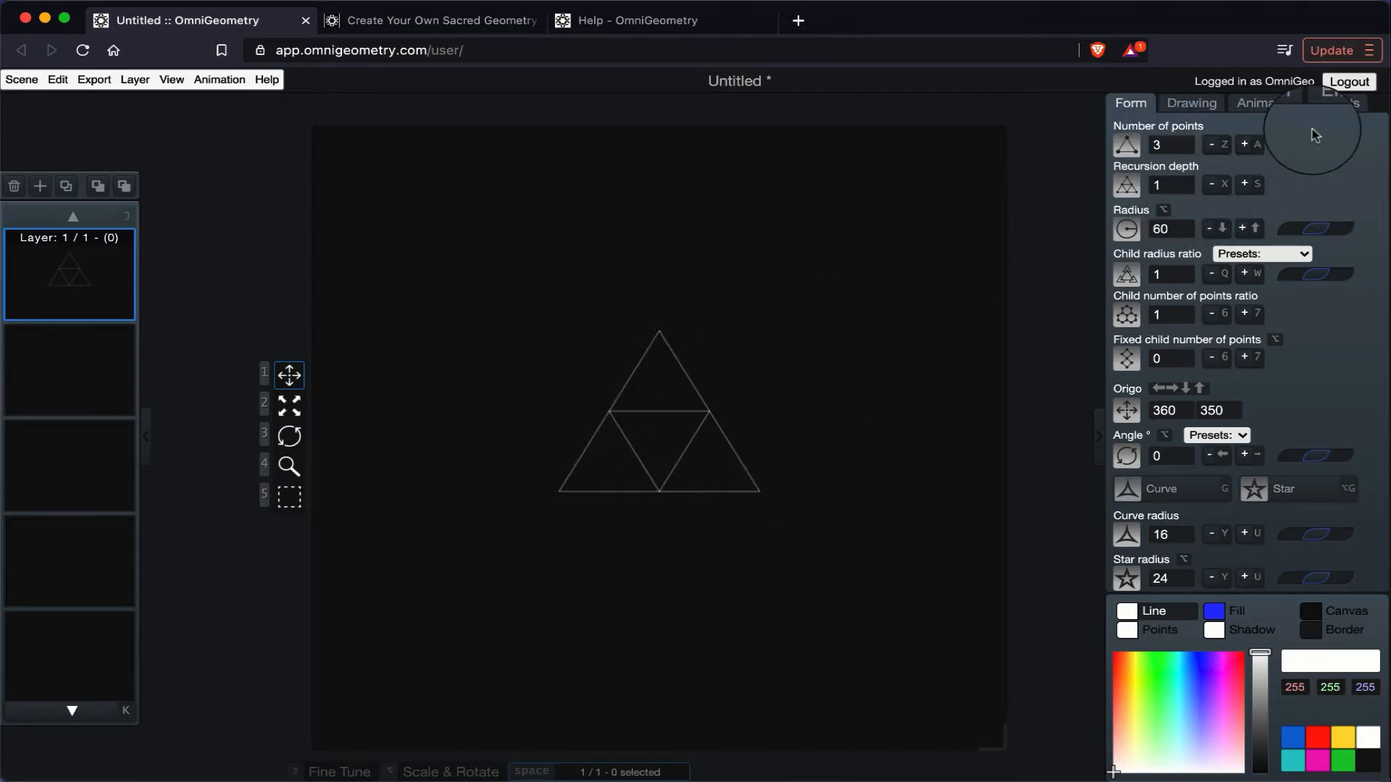
{"action": "key", "text": "a"}
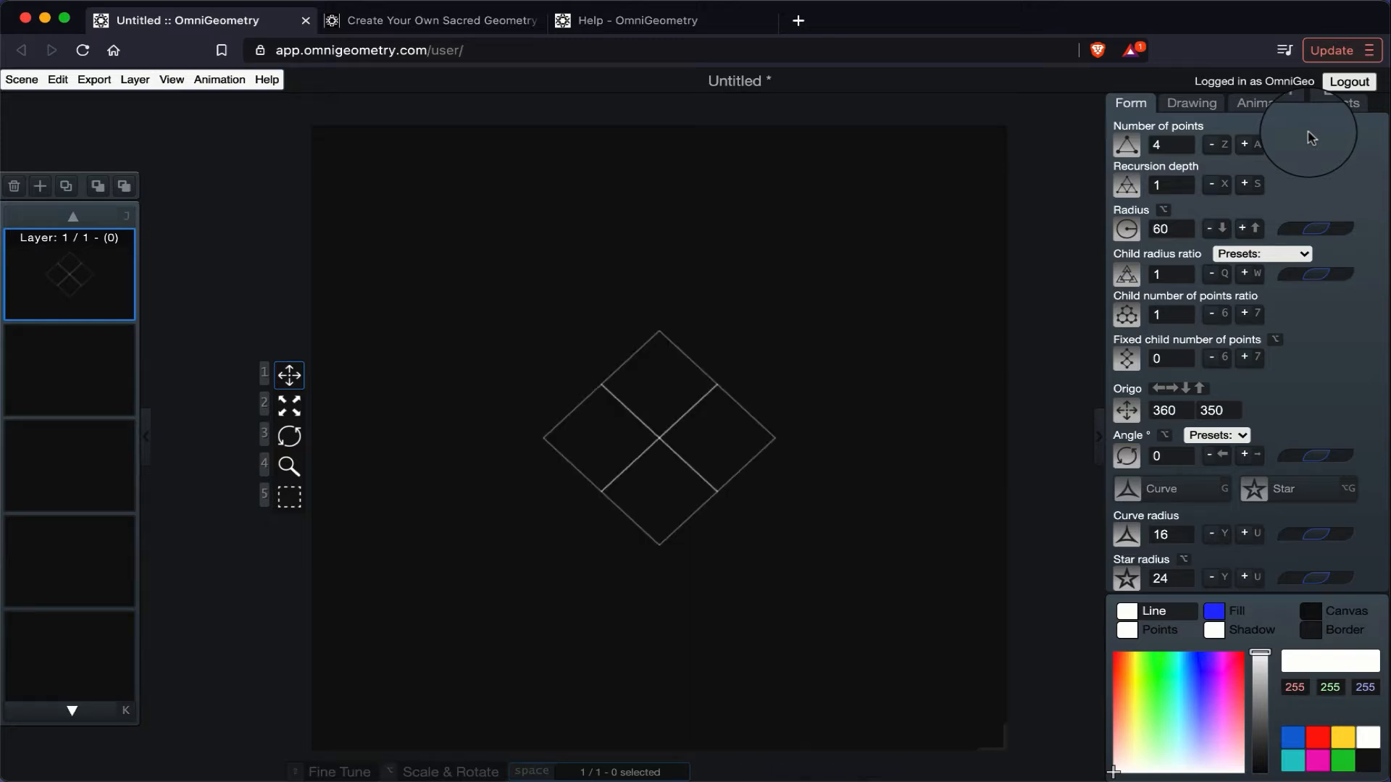
{"action": "key", "text": "a"}
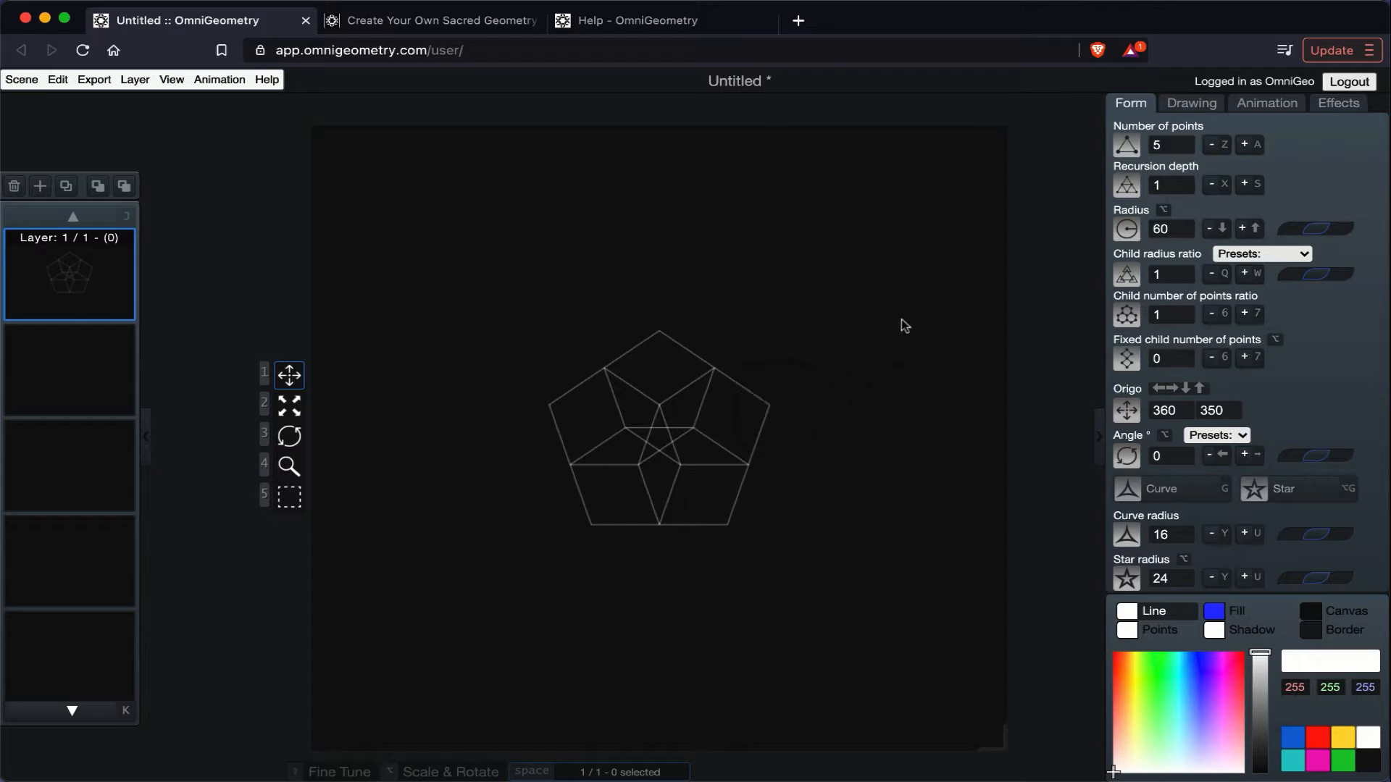
{"action": "key", "text": "a"}
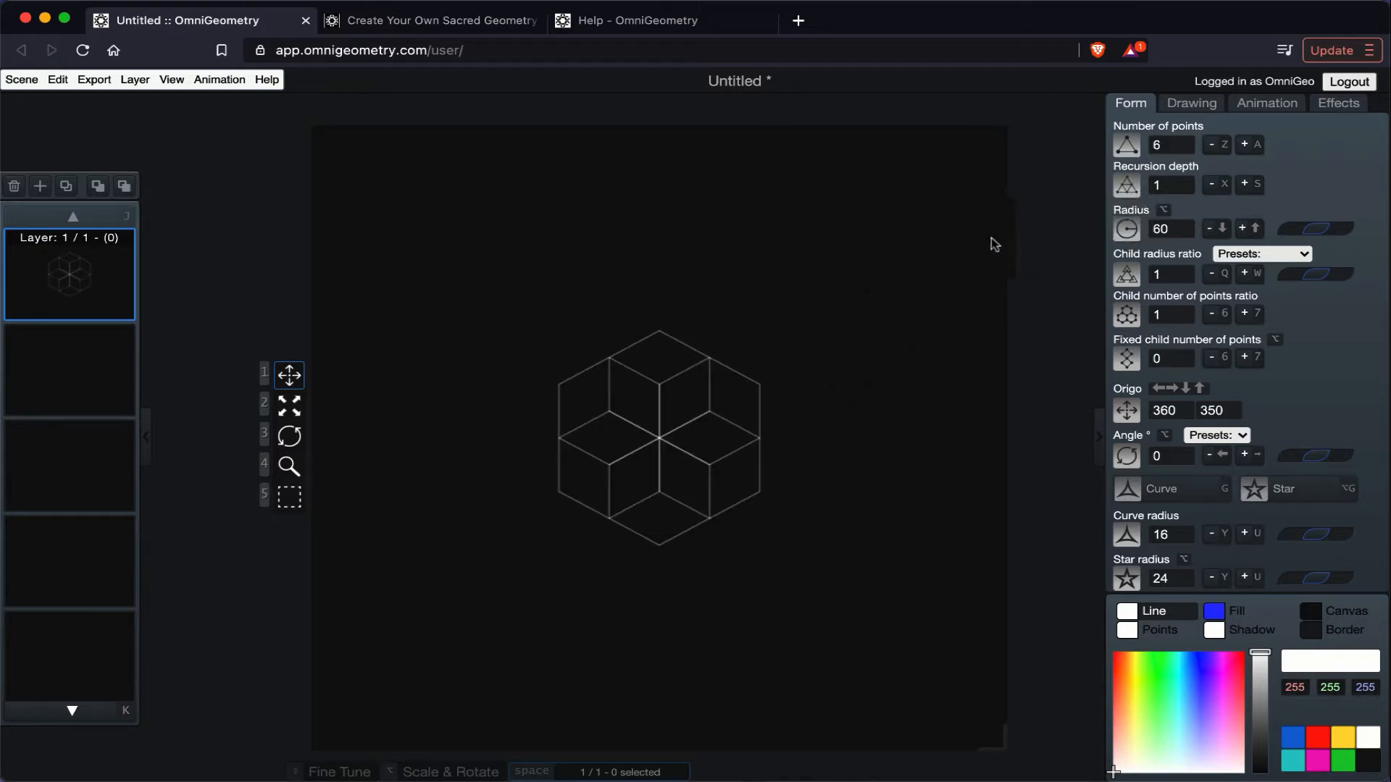
{"action": "key", "text": "z"}
{"action": "key", "text": "z"}
{"action": "key", "text": "z"}
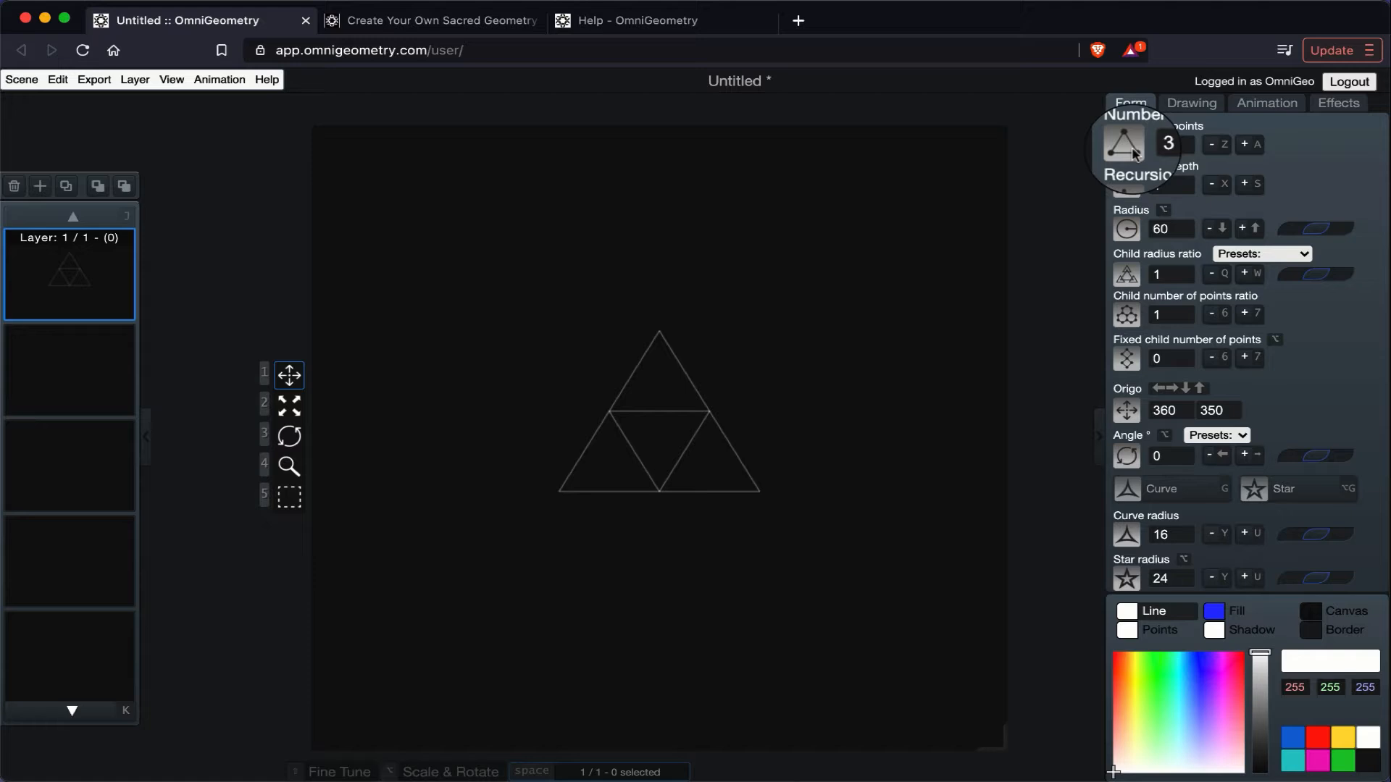
Step: Try recursion depth 2 with both 3 and 4 points, and return to 3 points at depth 1
{"action": "left_click", "coordinate": [1245, 184]}
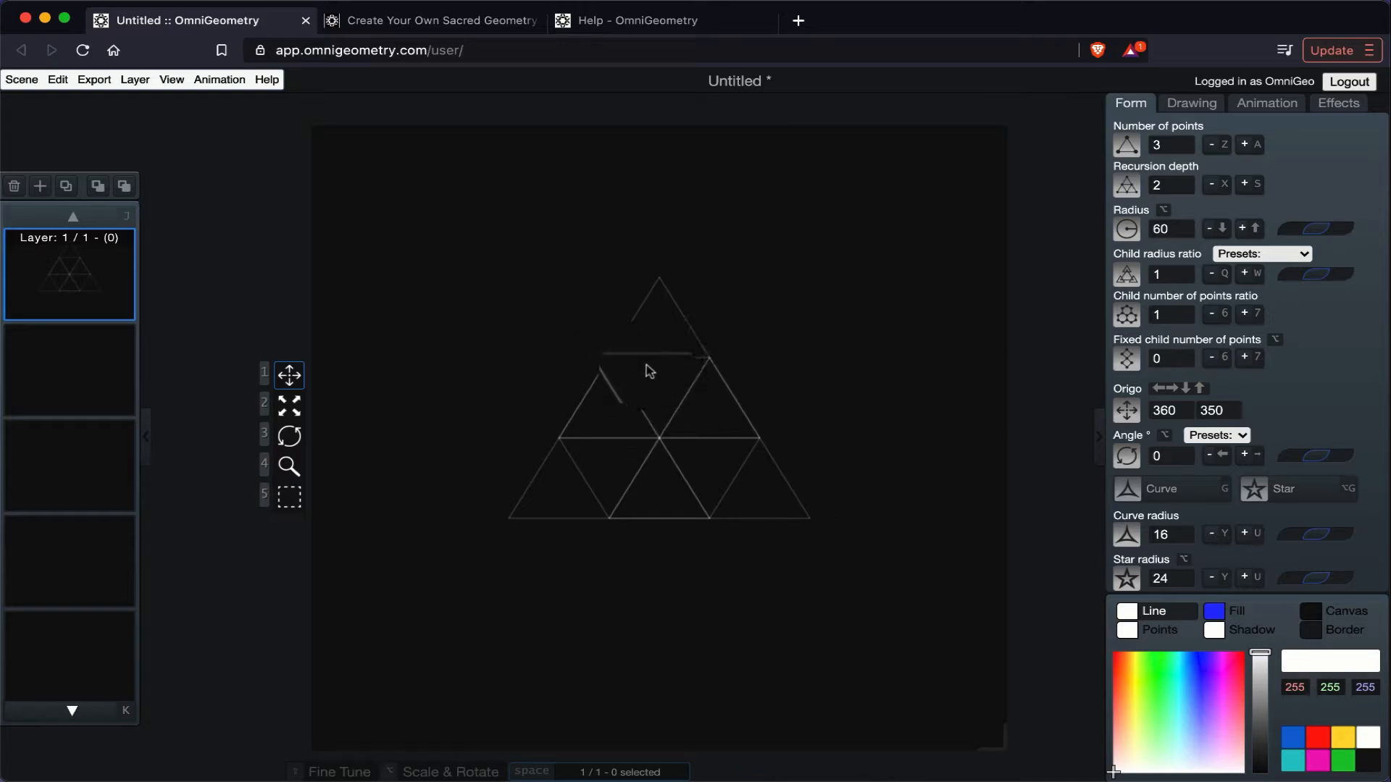
{"action": "key", "text": "a"}
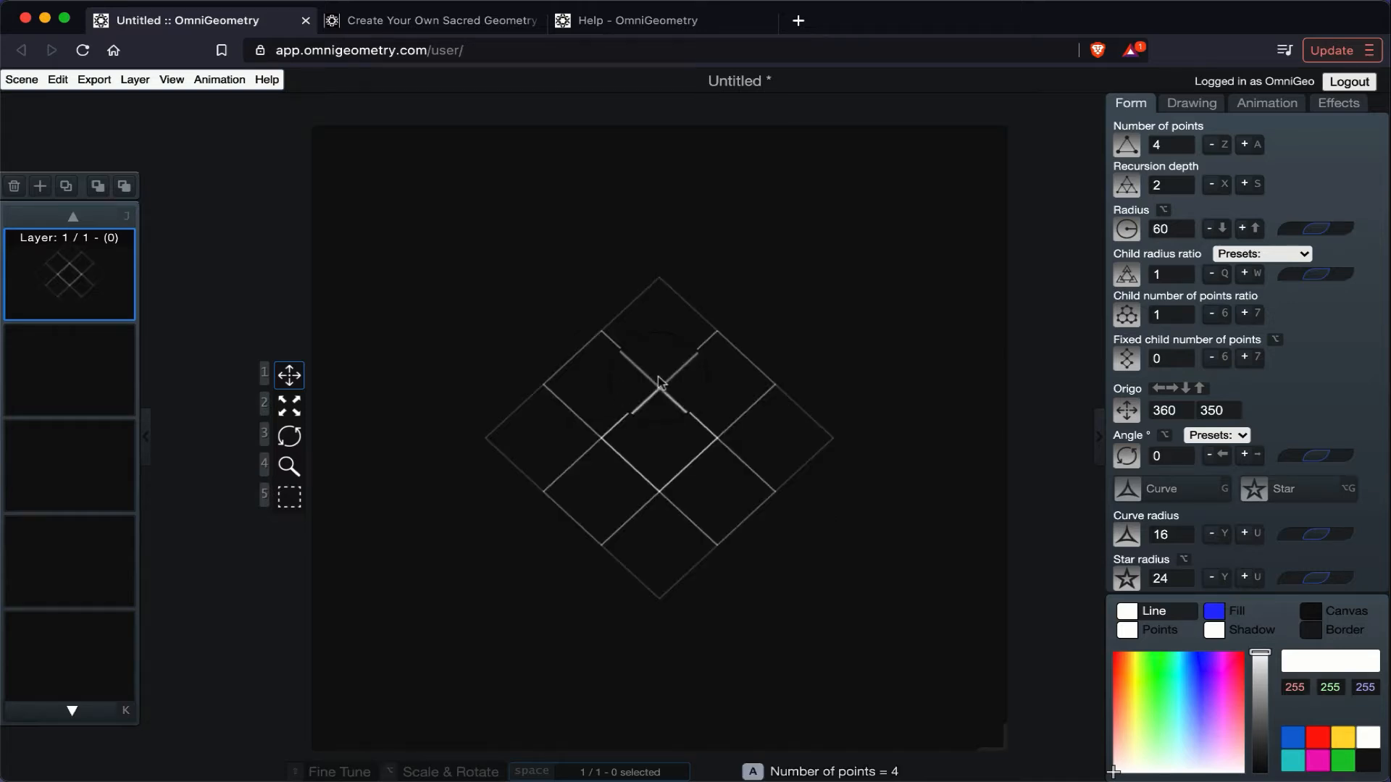
{"action": "key", "text": "z"}
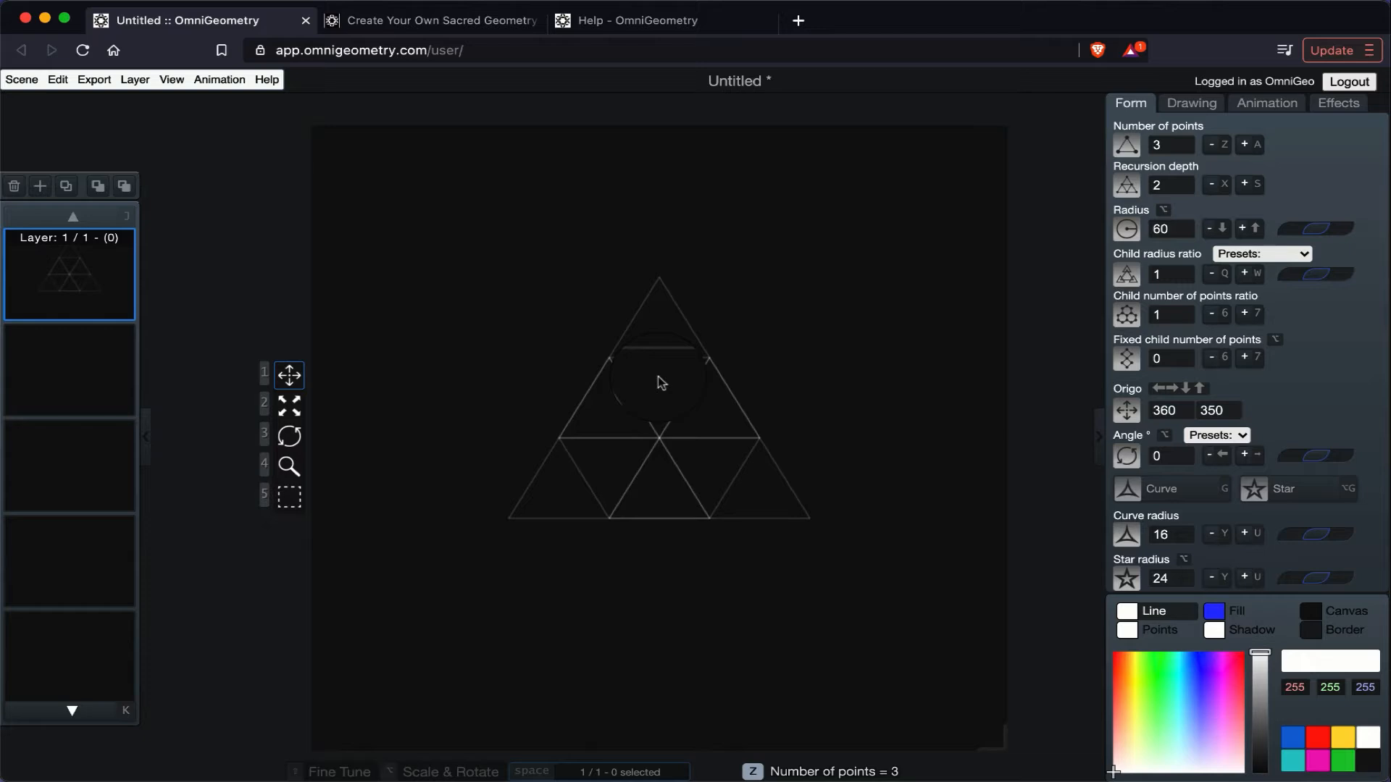
{"action": "key", "text": "x"}
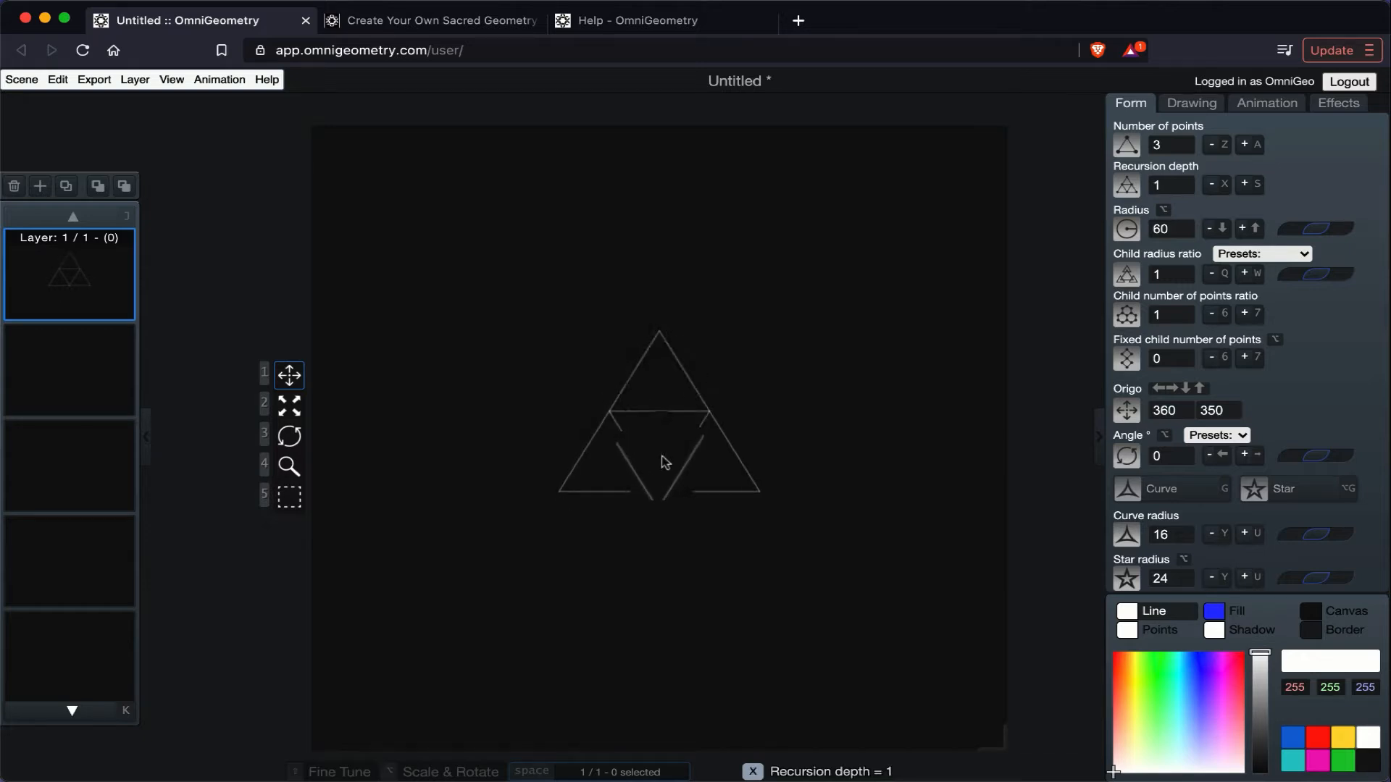
Step: Raise the triangle's recursion depth step by step to 4, and bring it back to 1
{"action": "key", "text": "s"}
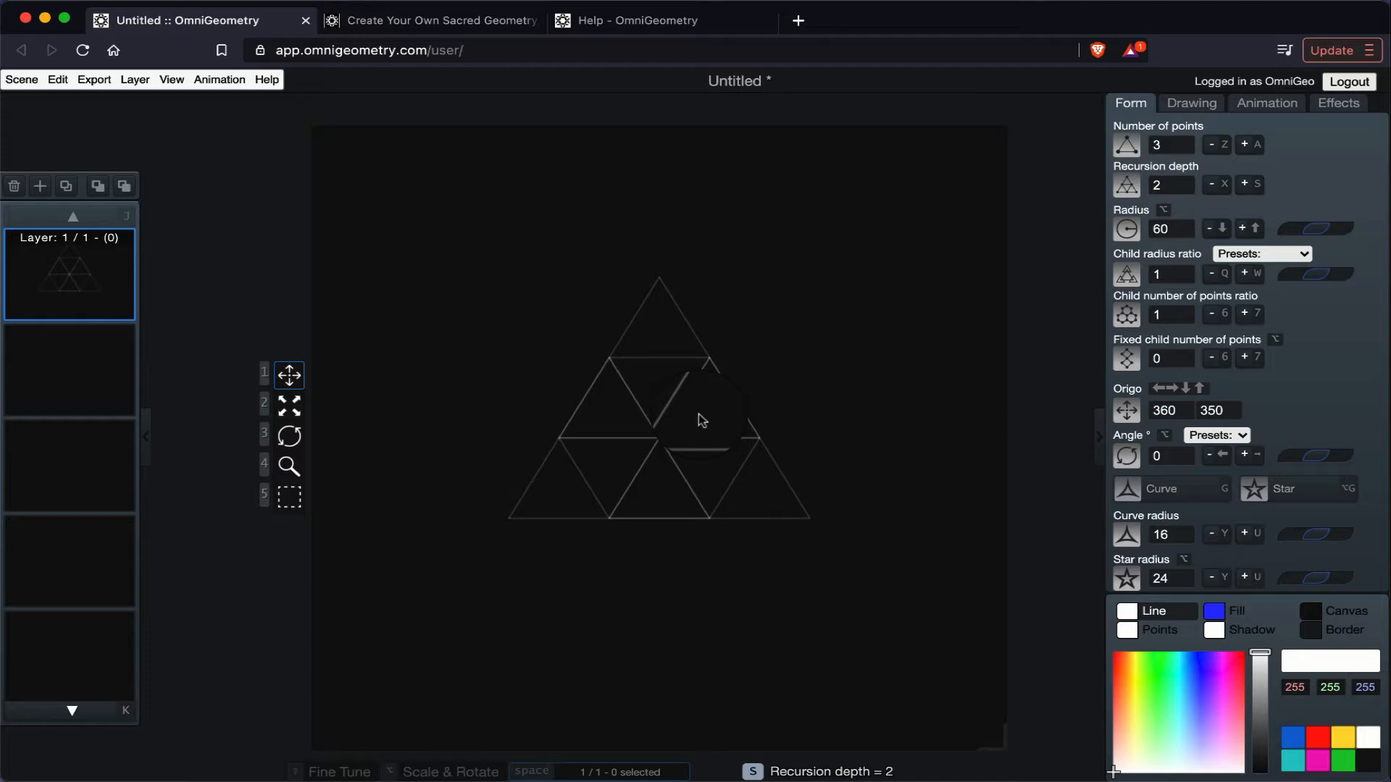
{"action": "key", "text": "s"}
{"action": "key", "text": "s"}
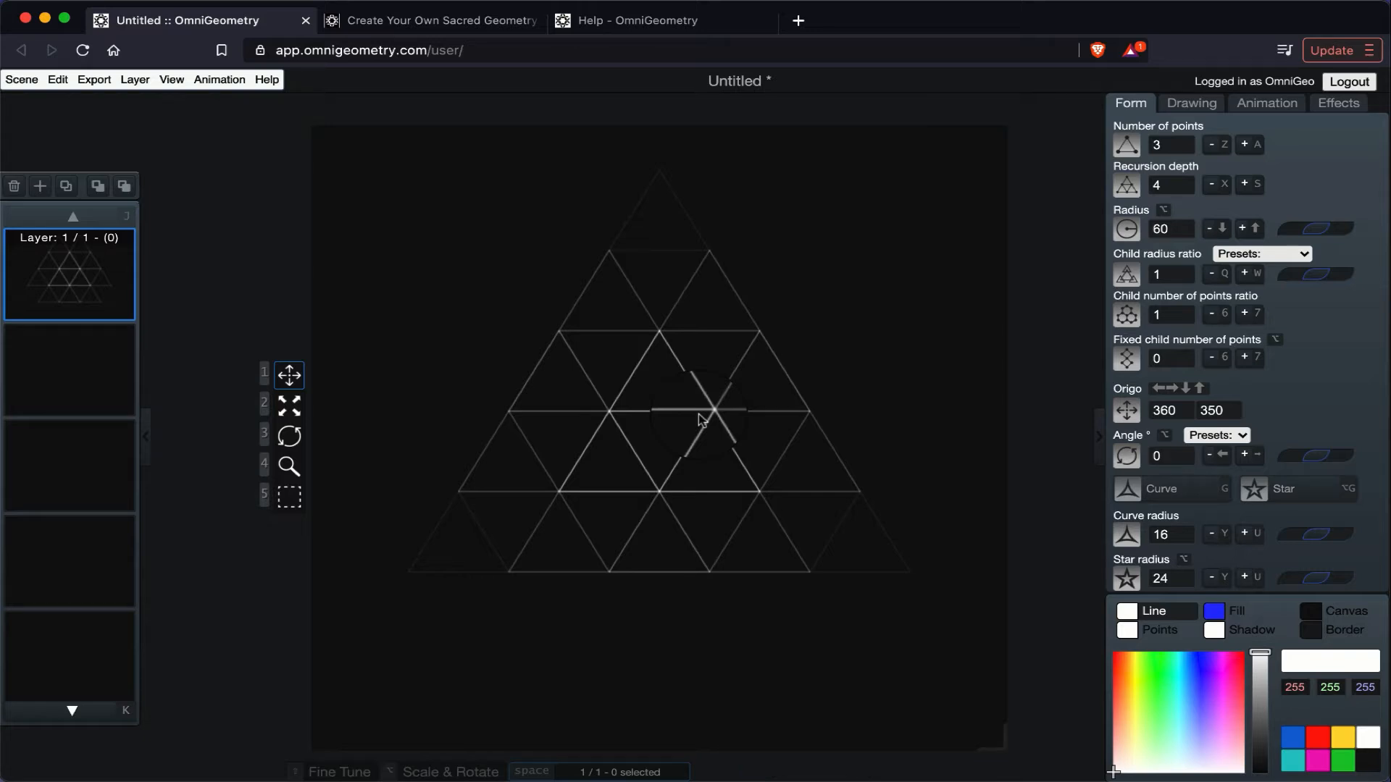
{"action": "key", "text": "x"}
{"action": "key", "text": "x"}
{"action": "key", "text": "x"}
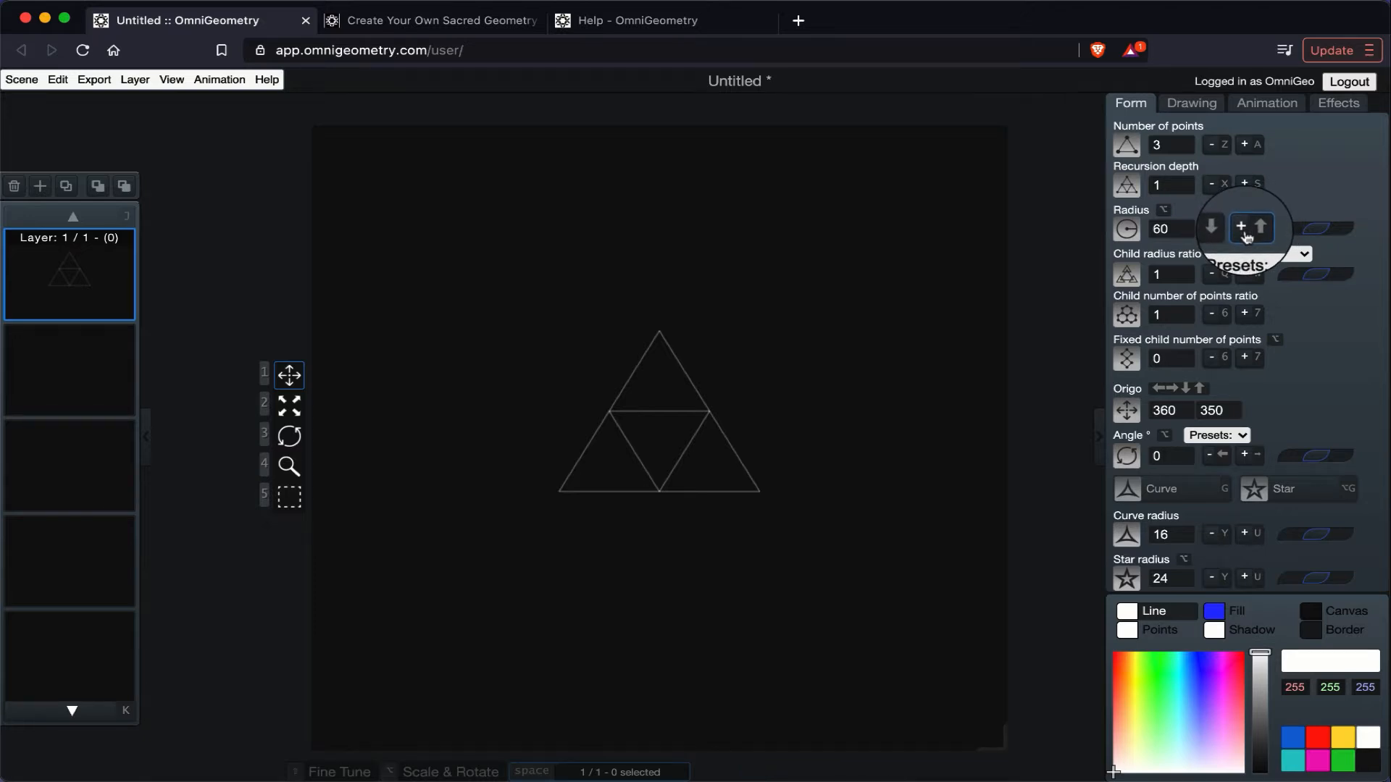
Step: Enlarge the form's radius to about 131
{"action": "left_click", "coordinate": [1243, 229]}
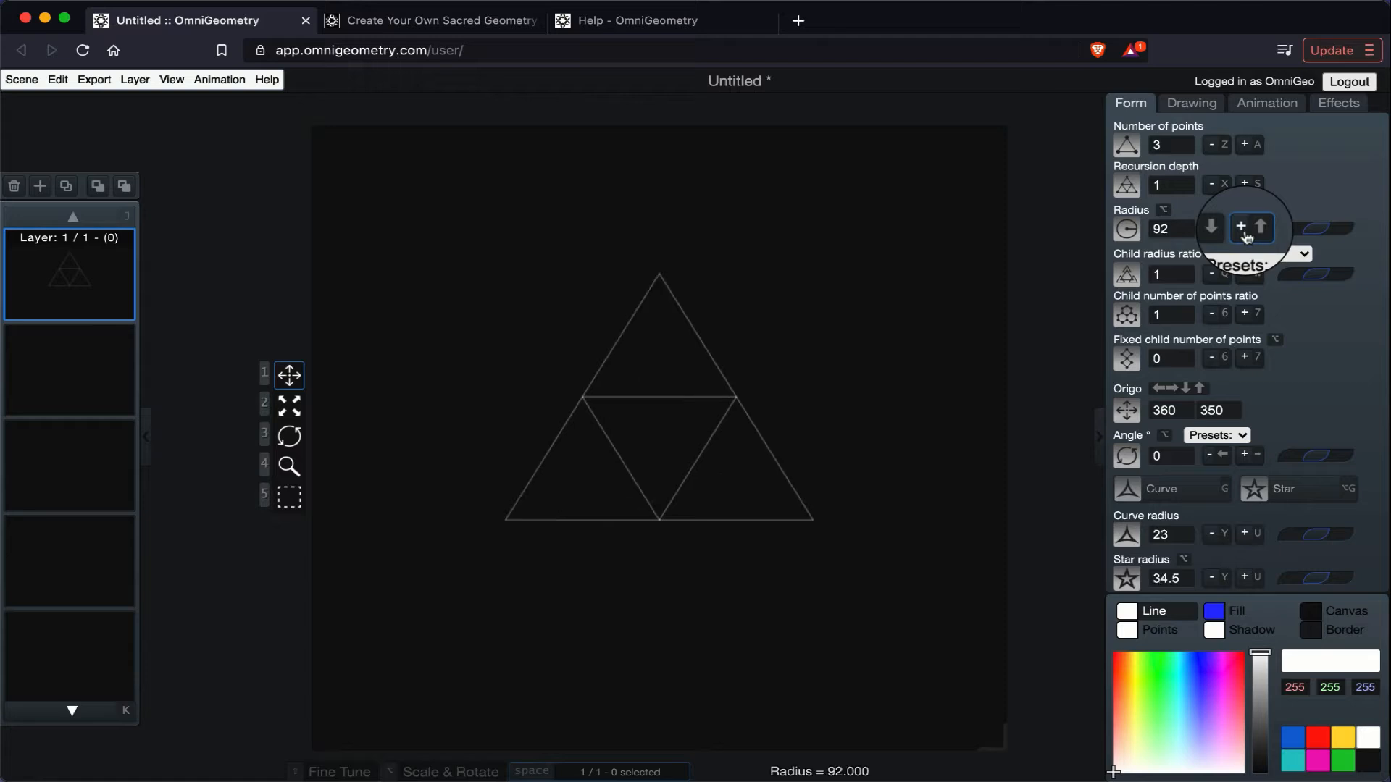
{"action": "left_click", "coordinate": [1243, 230]}
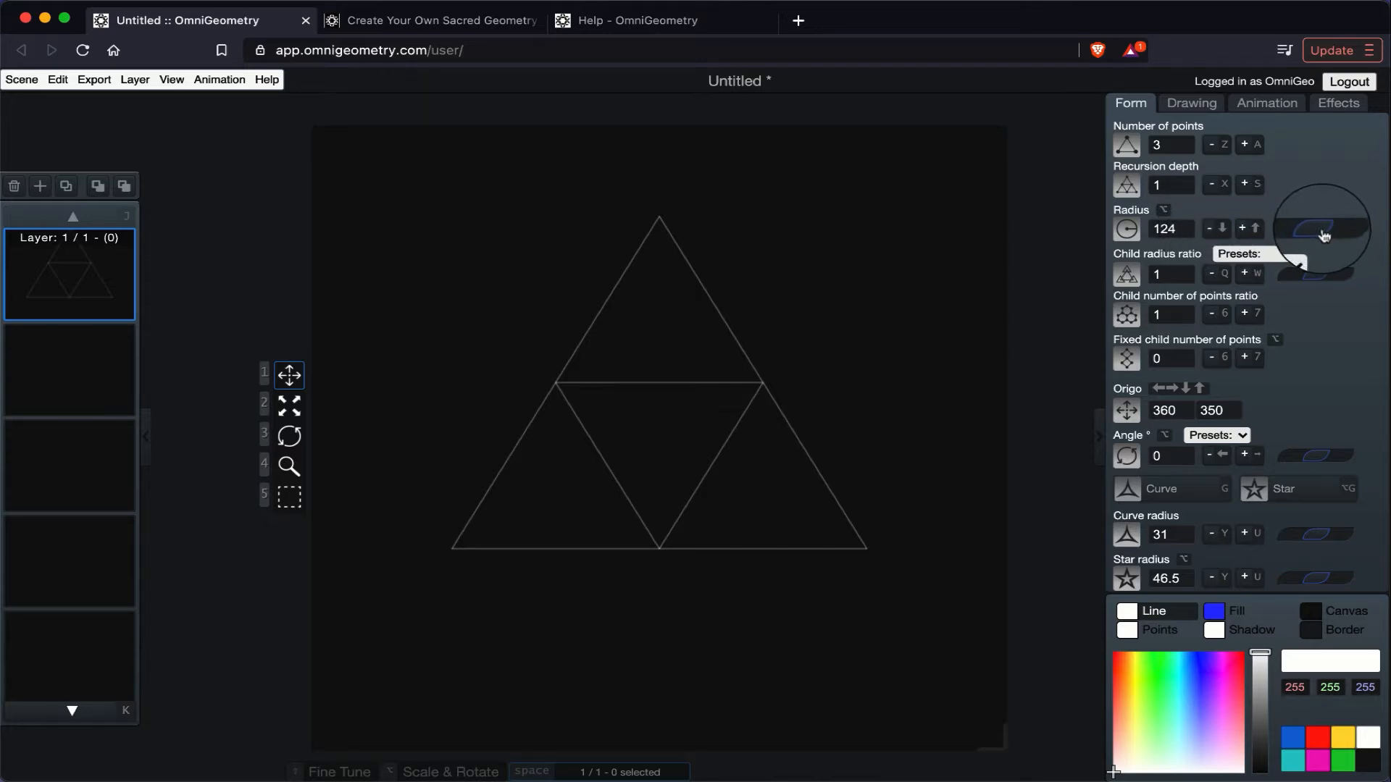
{"action": "mouse_move", "coordinate": [1323, 227]}
{"action": "left_mouse_down"}
{"action": "mouse_move", "coordinate": [1339, 228]}
{"action": "mouse_move", "coordinate": [1297, 229]}
{"action": "mouse_move", "coordinate": [1325, 238]}
{"action": "left_mouse_up"}
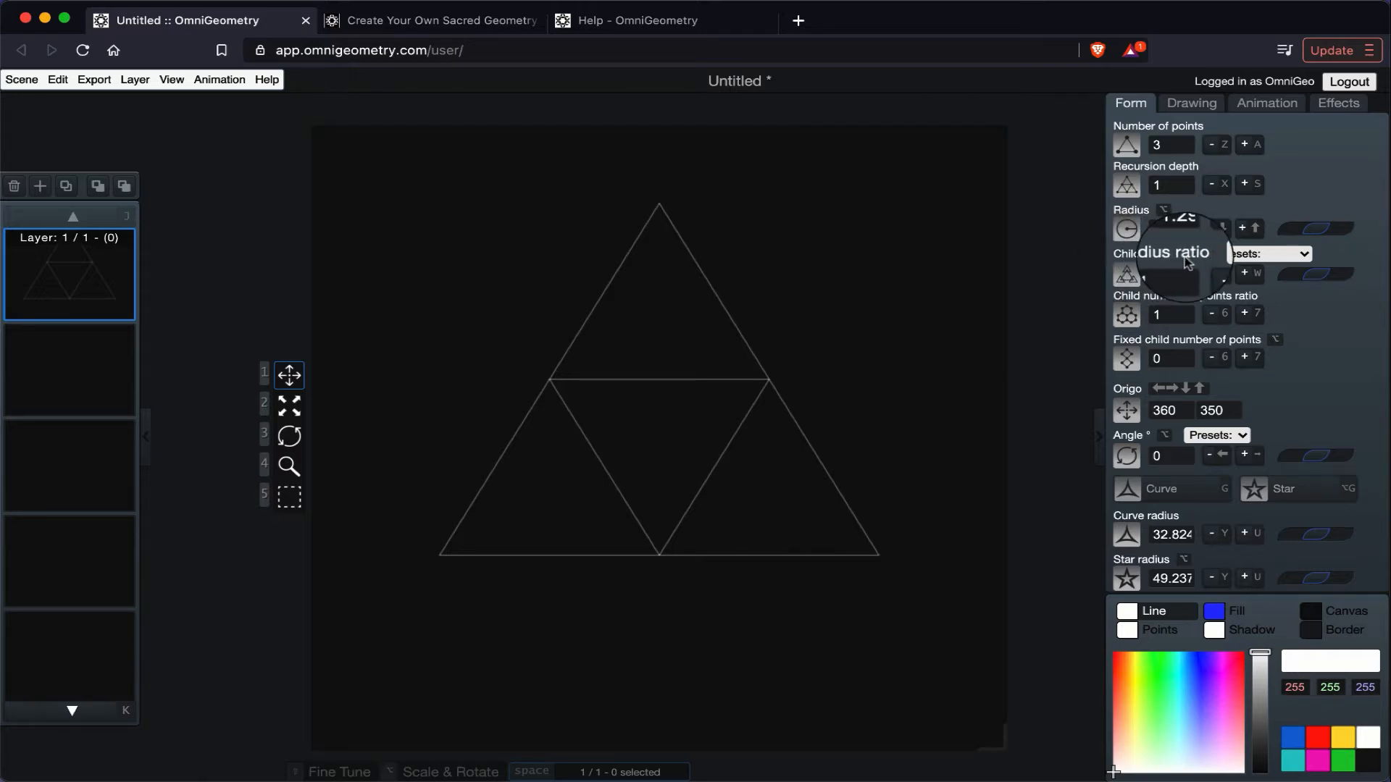
Step: Try the 1.618 (Phi) preset for the child radius ratio, and restore the 1.0 preset
{"action": "left_click", "coordinate": [1294, 258]}
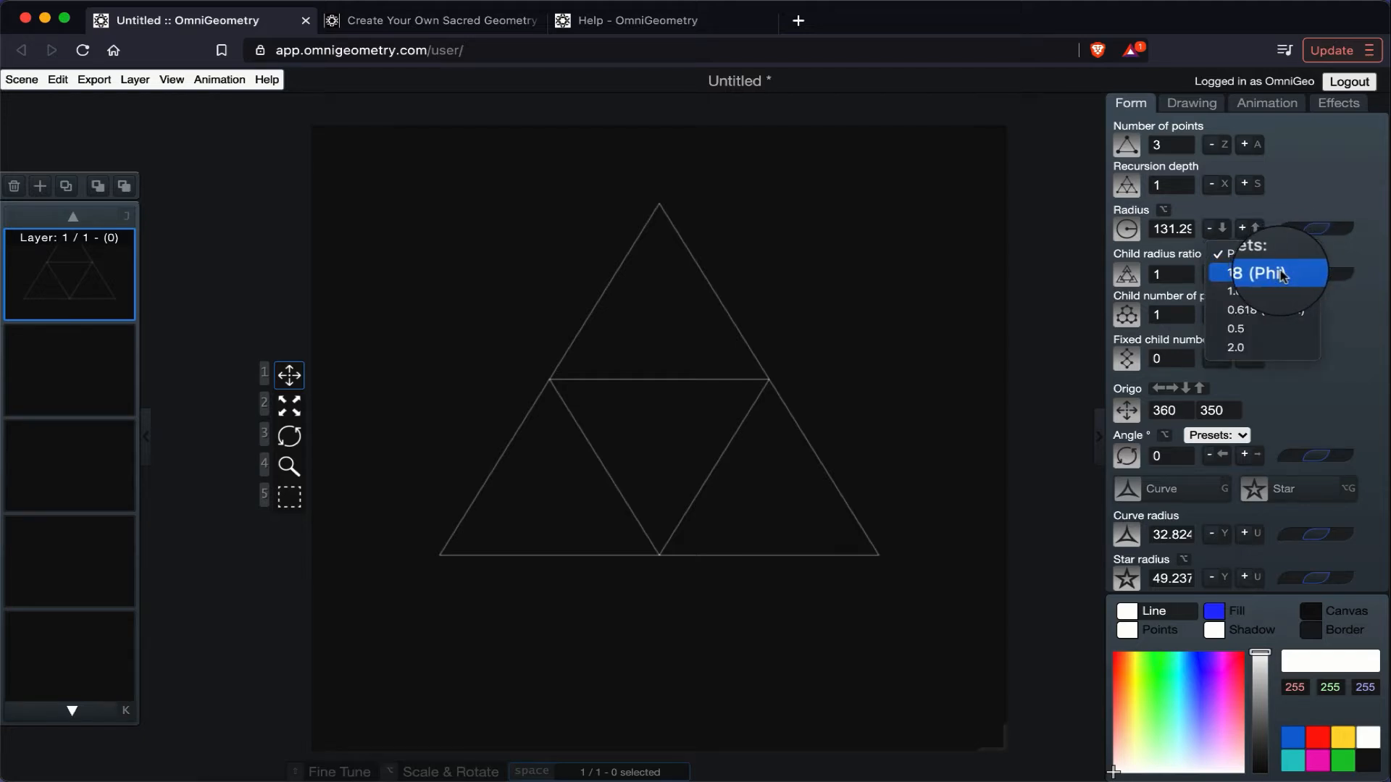
{"action": "left_click", "coordinate": [1279, 274]}
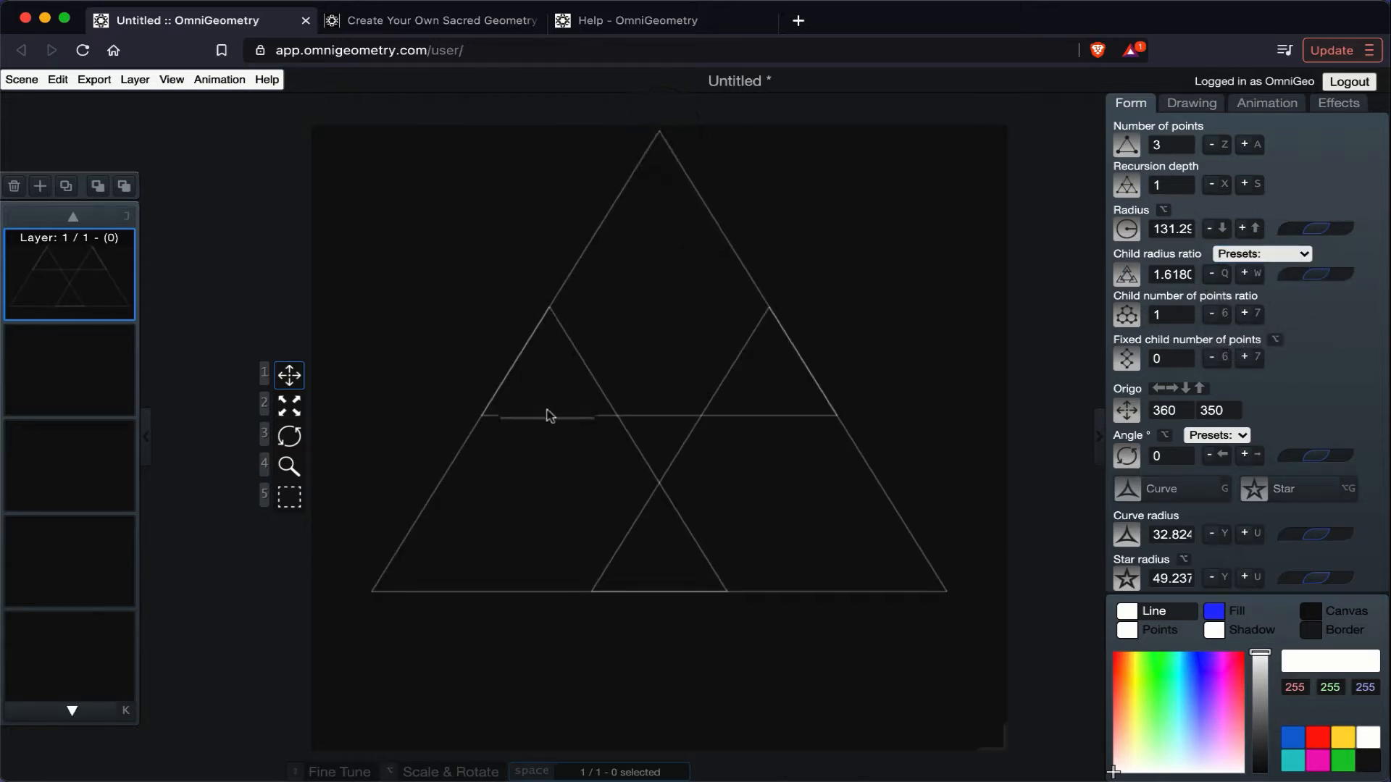
{"action": "left_click", "coordinate": [1231, 262]}
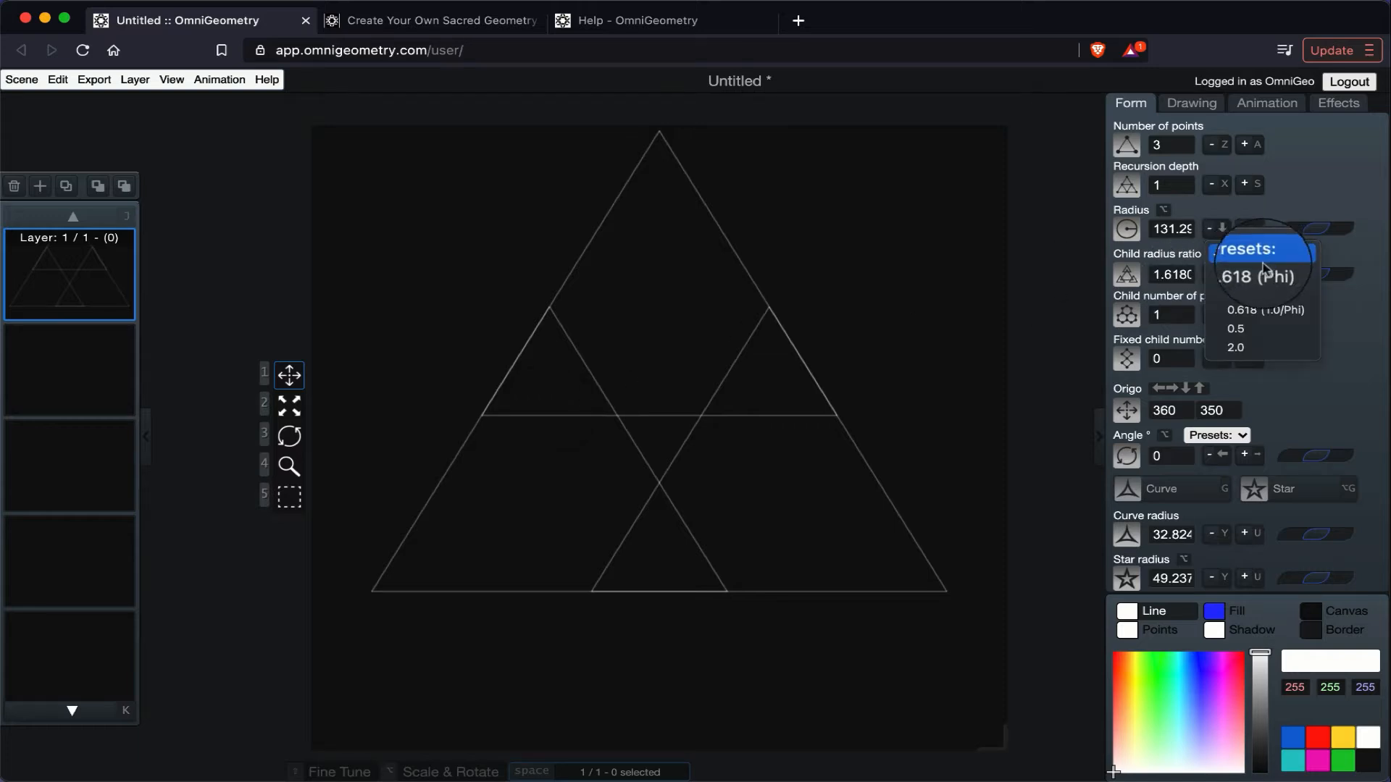
{"action": "left_click", "coordinate": [1254, 291]}
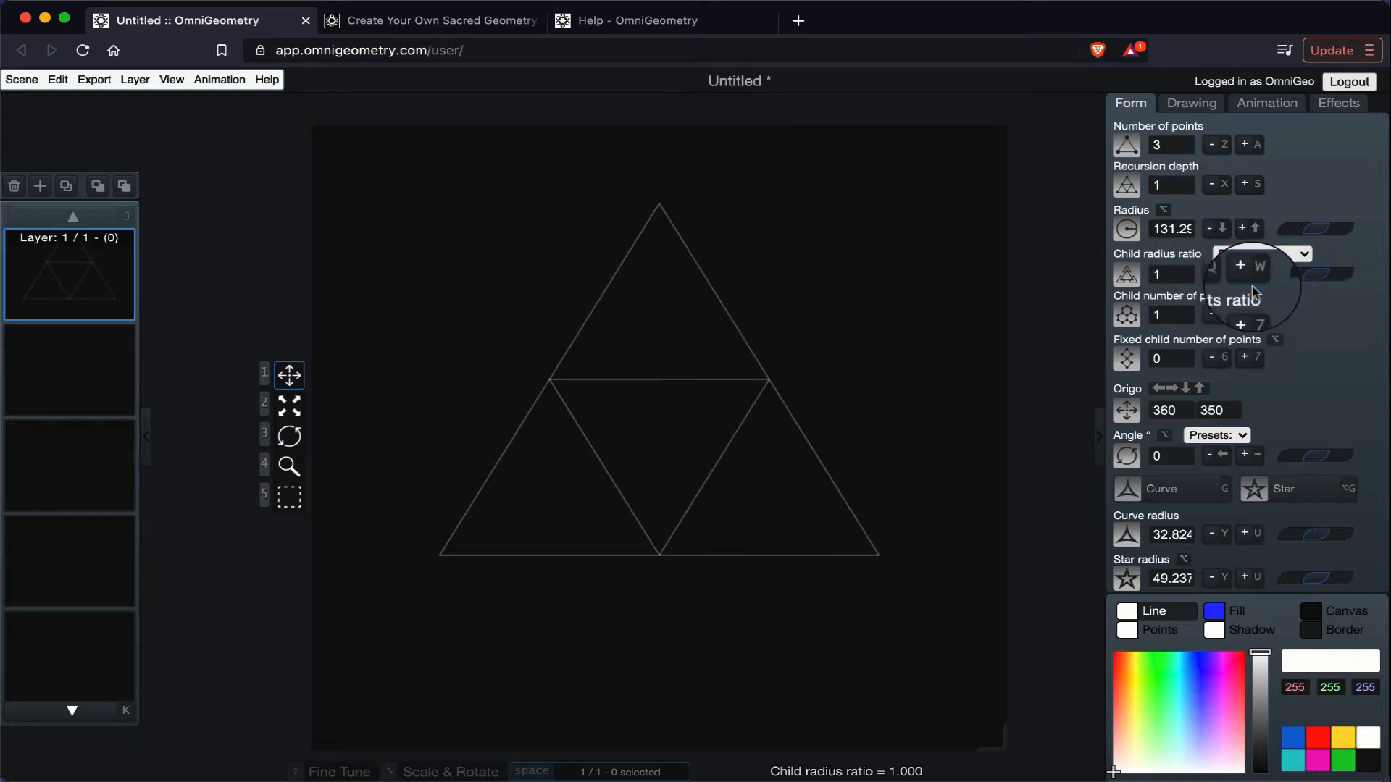
Step: Try the child radius ratio presets 0.618 (1.0/Phi), 0.5 and 2.0, and return the ratio to 1.0
{"action": "left_click", "coordinate": [1308, 258]}
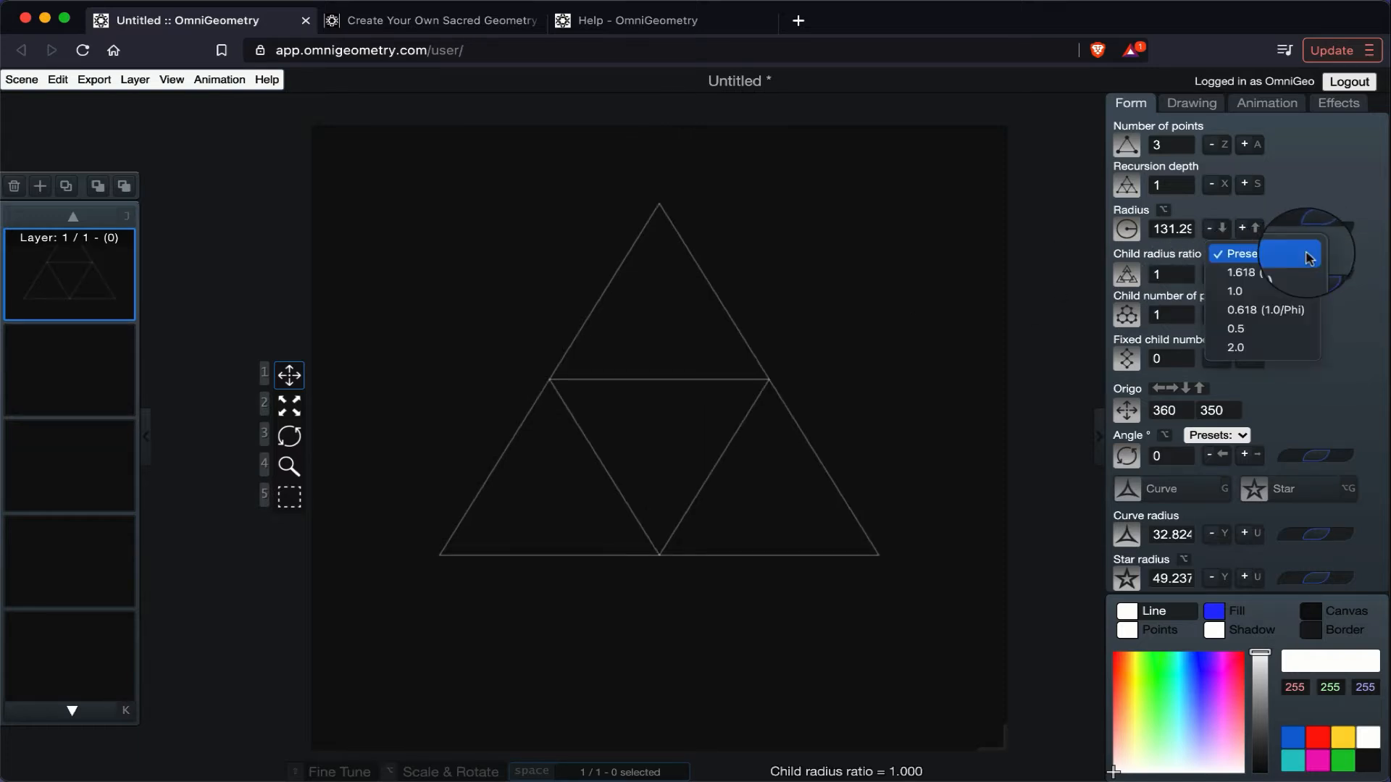
{"action": "left_click", "coordinate": [1258, 310]}
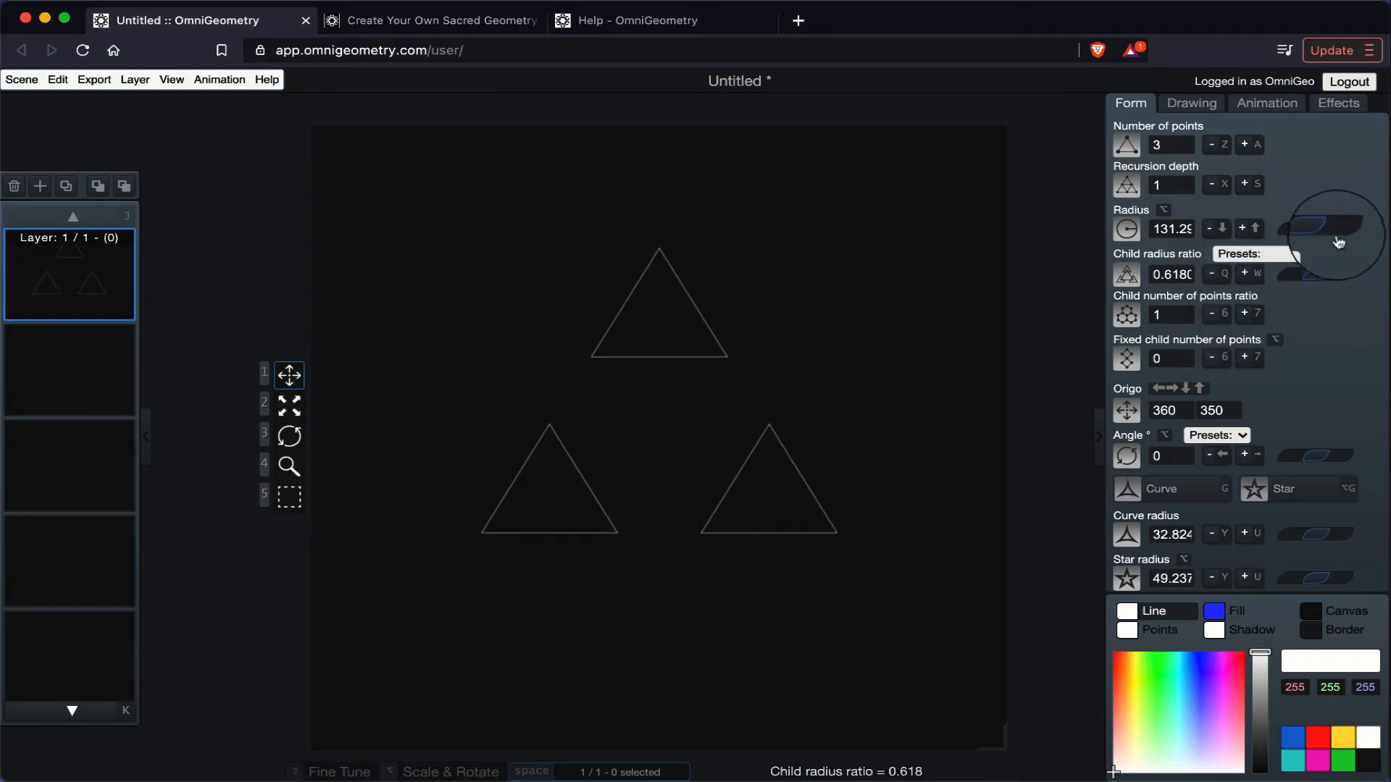
{"action": "left_click", "coordinate": [1304, 258]}
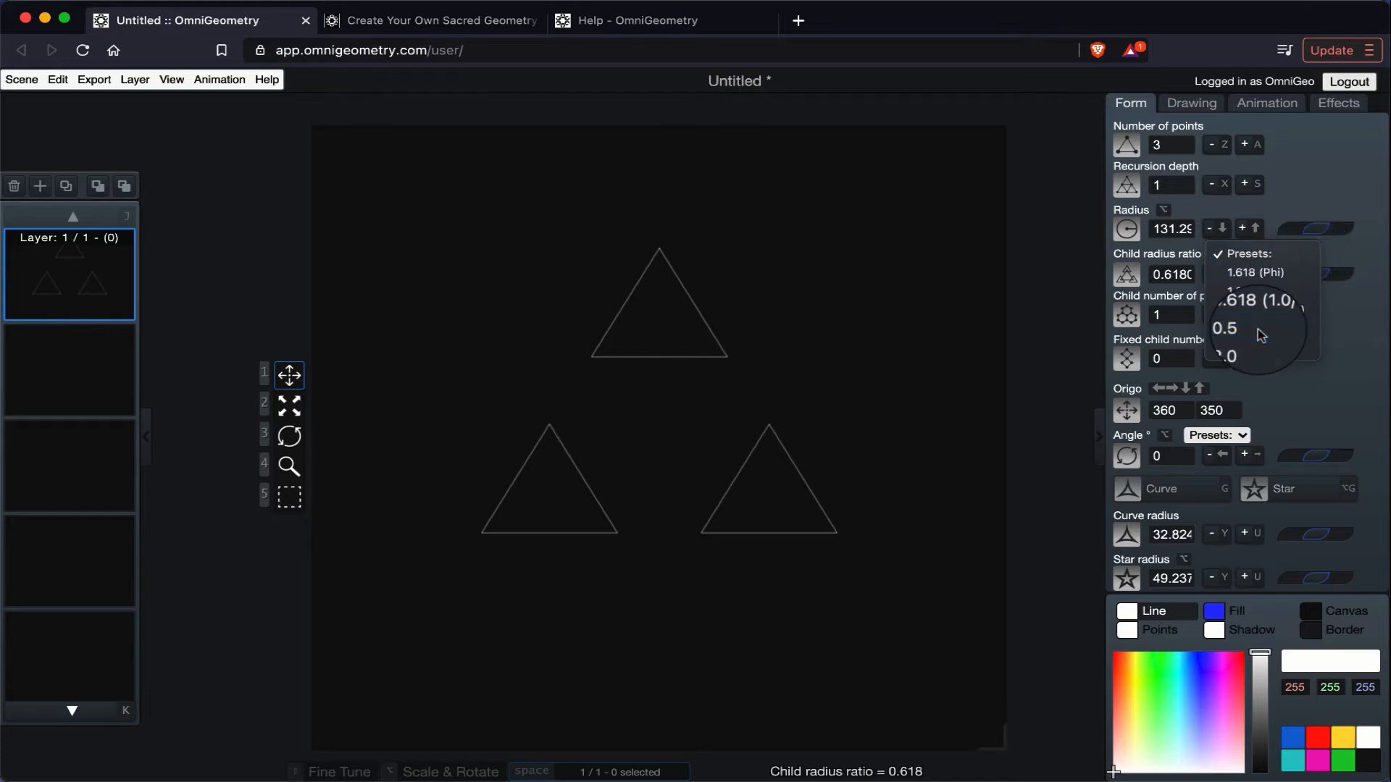
{"action": "left_click", "coordinate": [1256, 331]}
{"action": "left_click", "coordinate": [1294, 254]}
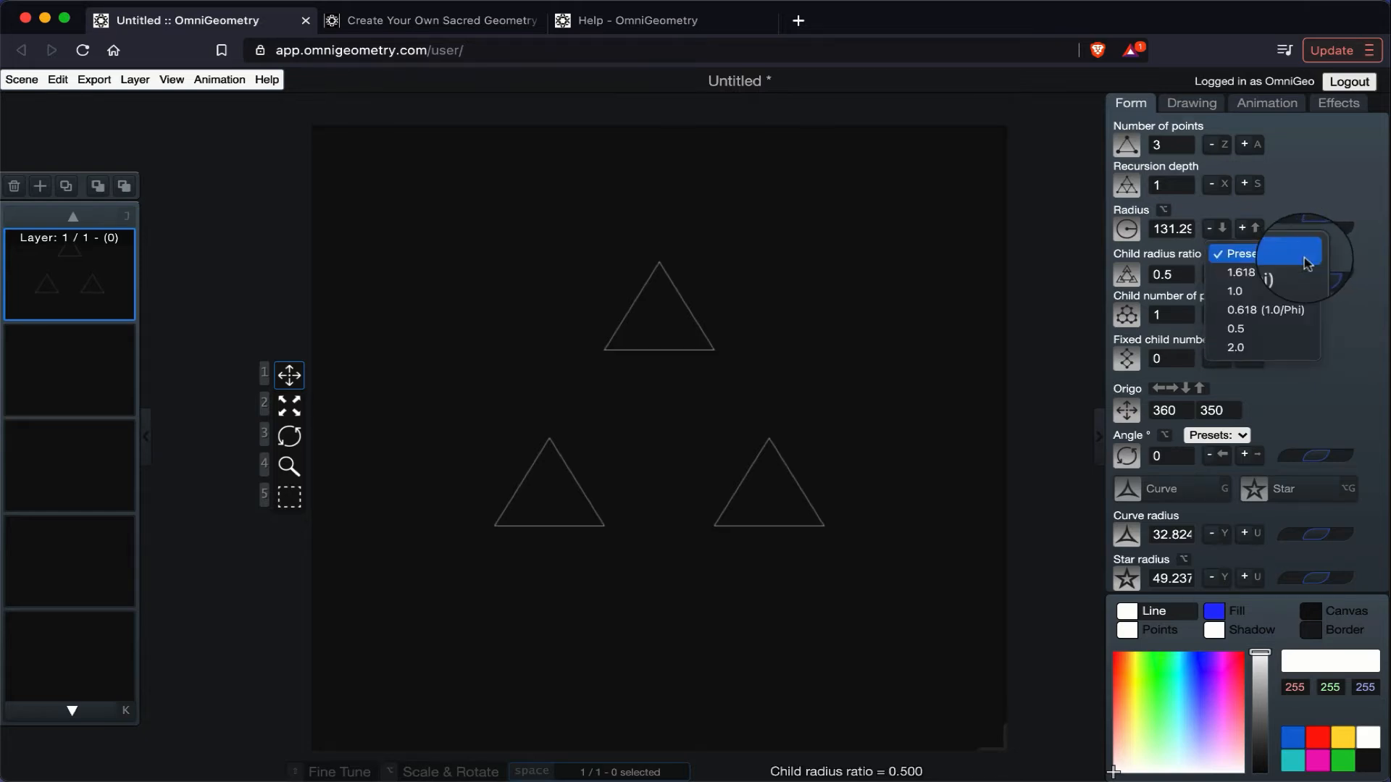
{"action": "left_click", "coordinate": [1261, 350]}
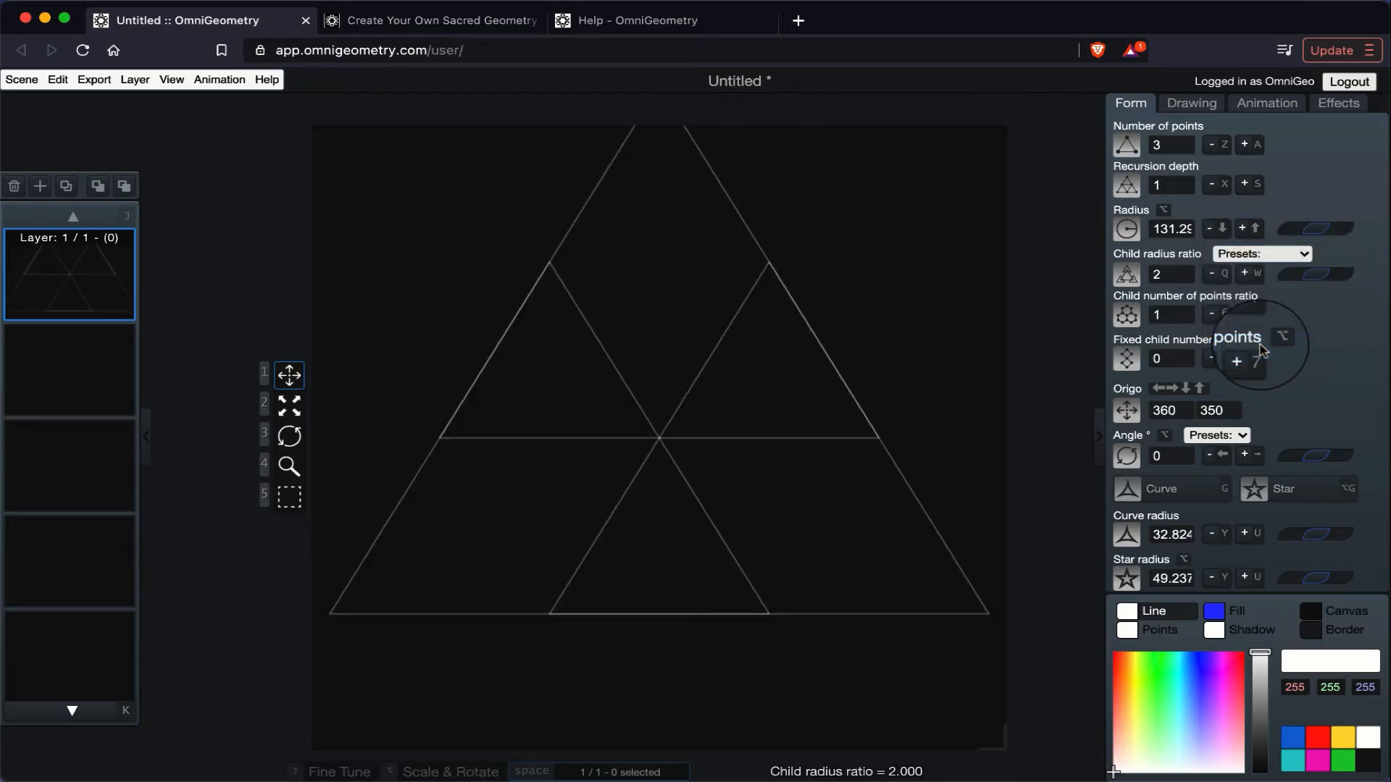
{"action": "left_click", "coordinate": [1302, 257]}
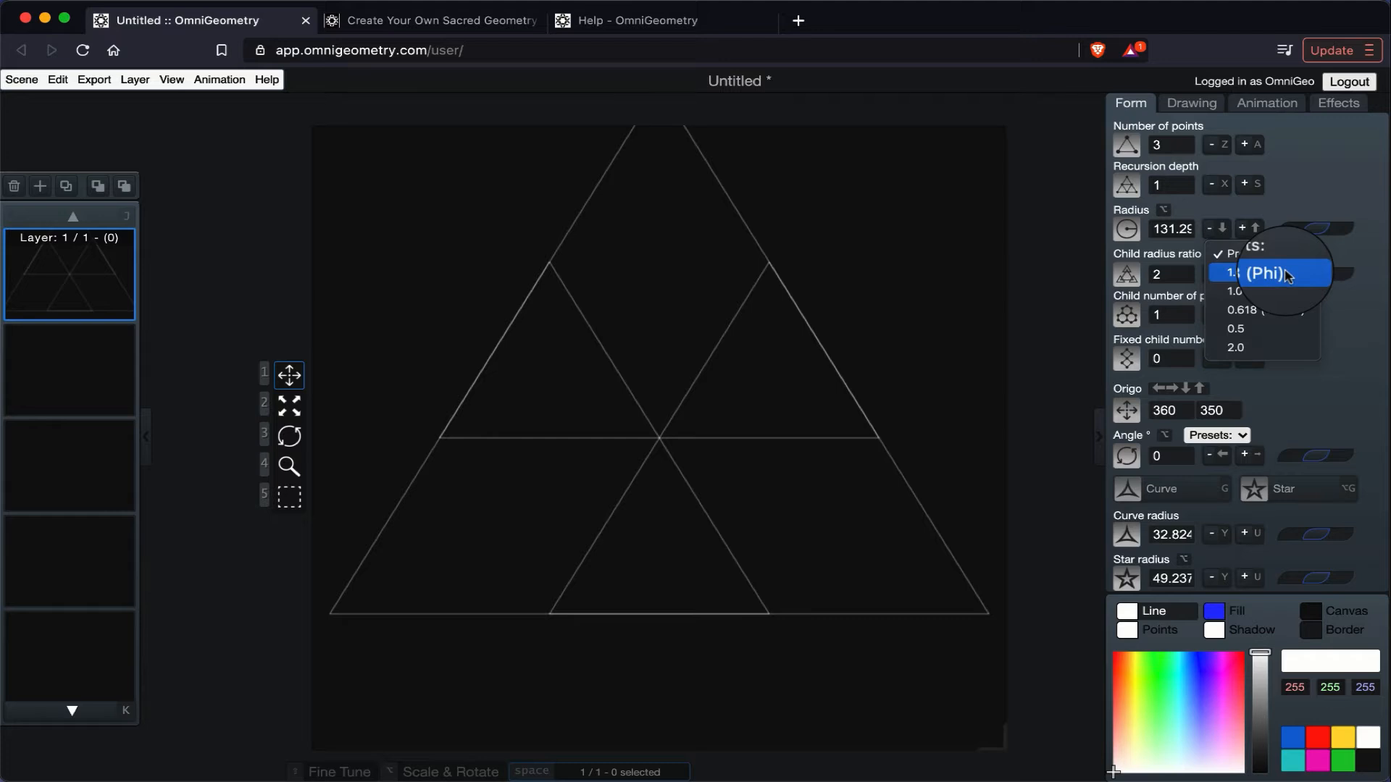
{"action": "left_click", "coordinate": [1274, 293]}
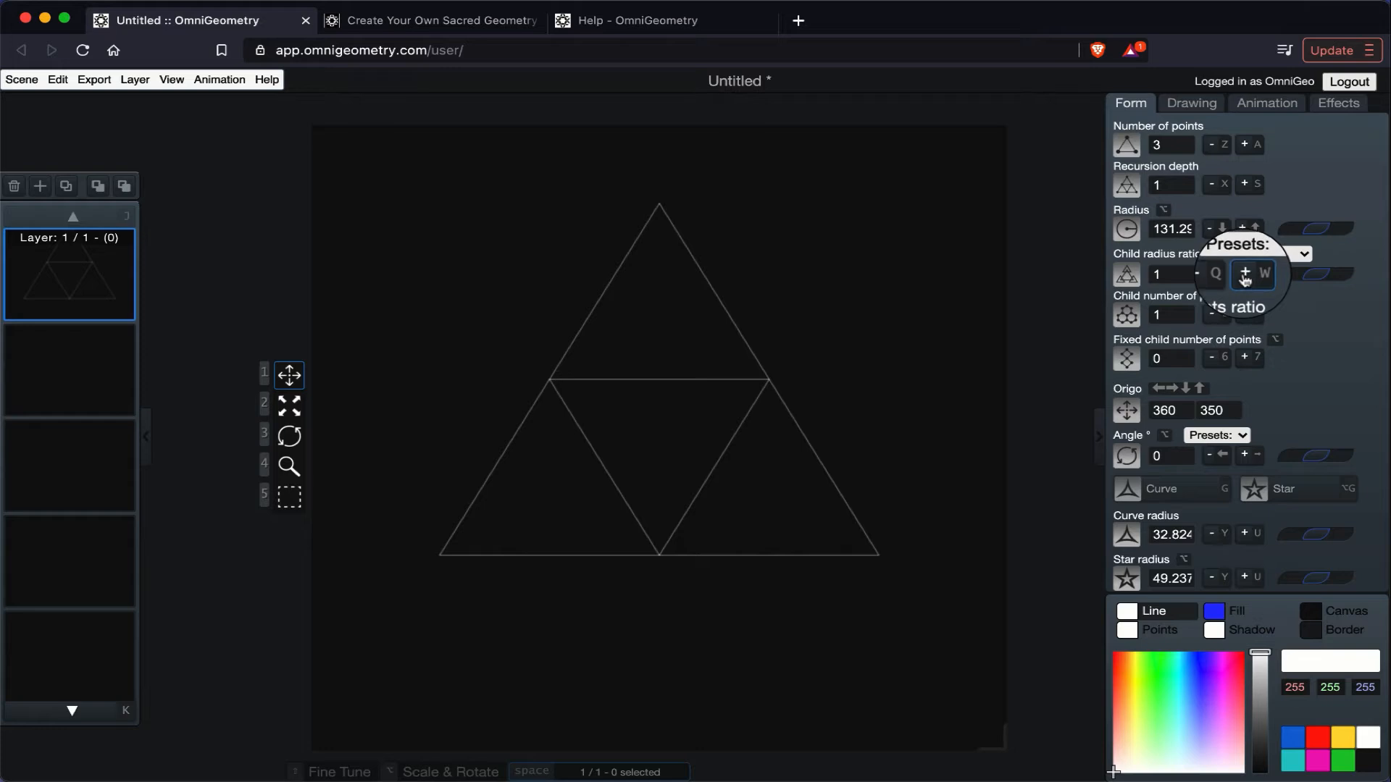
Step: Increase the child radius ratio in small increments past 1.2, and step it back down to 1
{"action": "left_click", "coordinate": [1245, 274]}
{"action": "left_click", "coordinate": [1245, 275]}
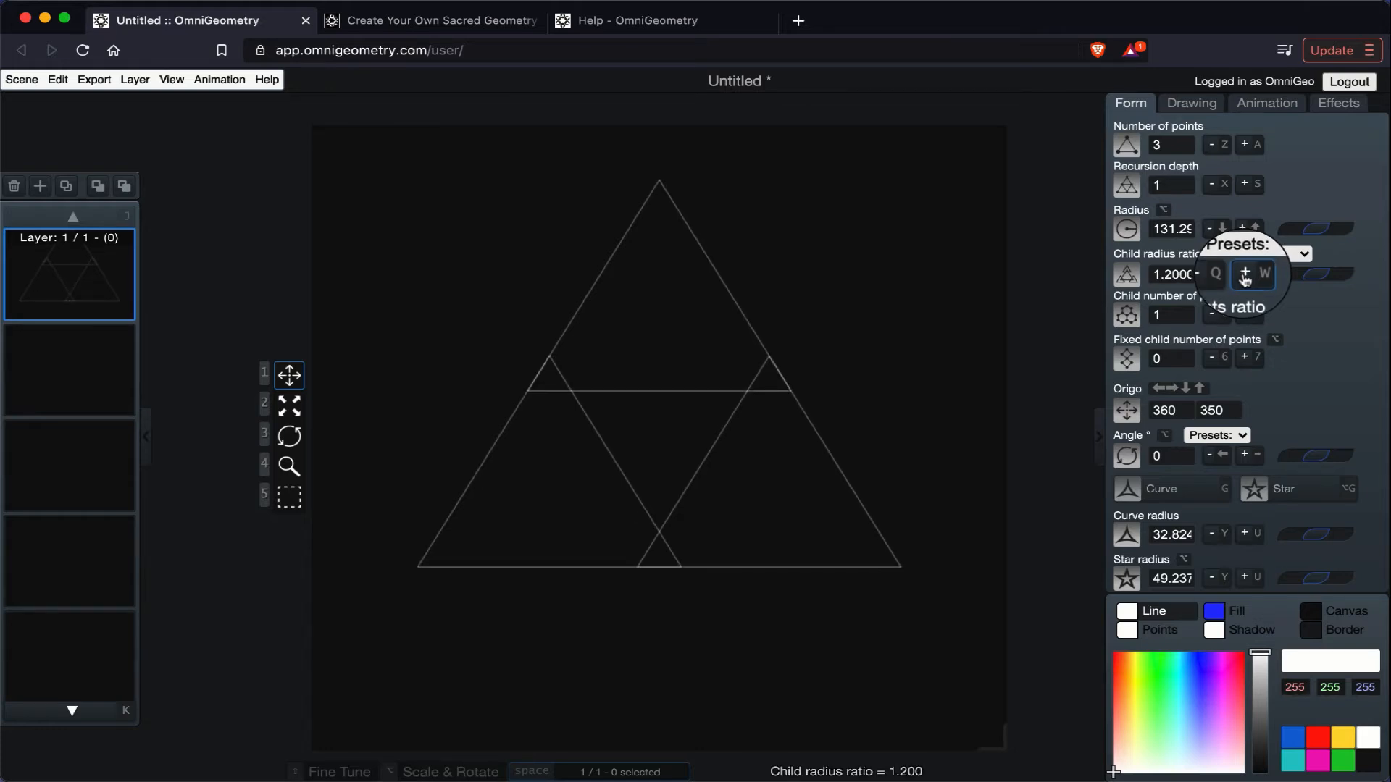
{"action": "left_click", "coordinate": [1245, 275]}
{"action": "left_click", "coordinate": [1212, 276]}
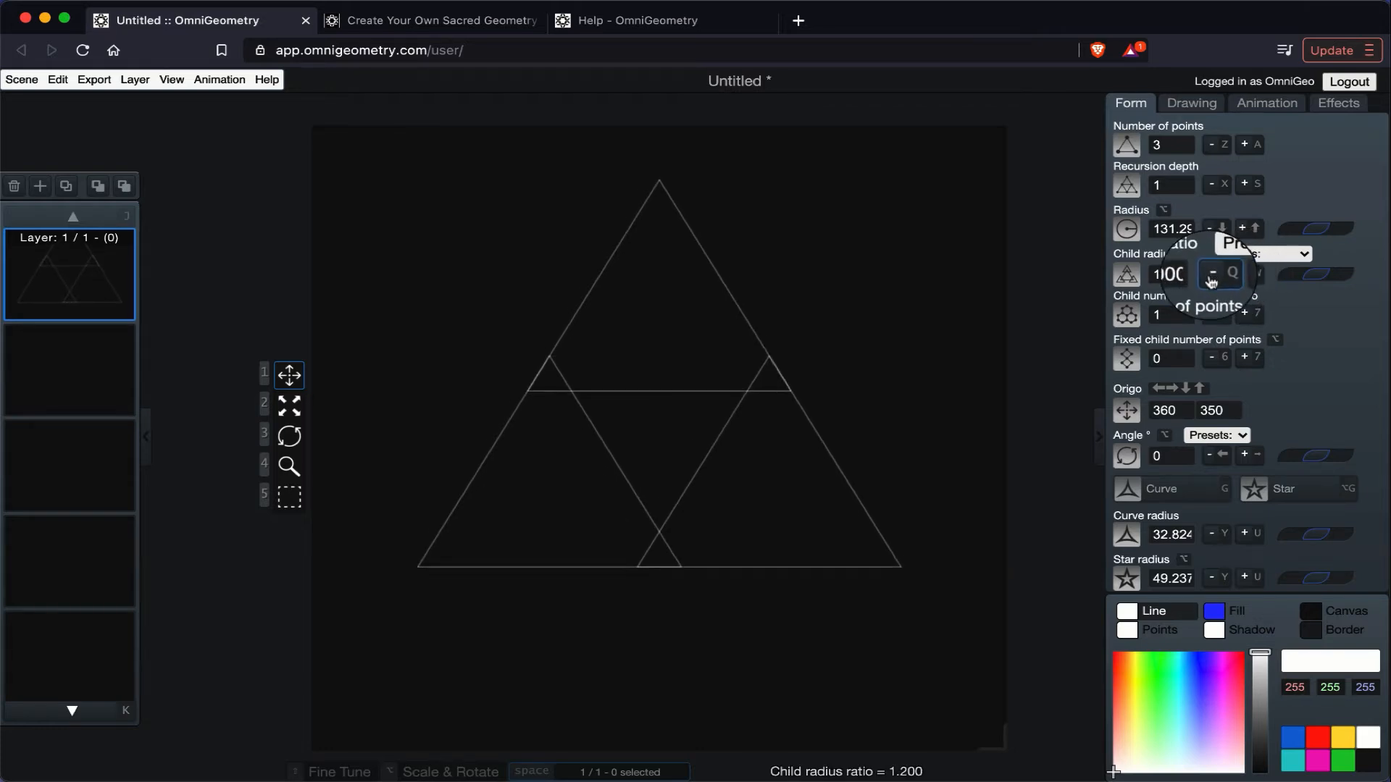
{"action": "left_click", "coordinate": [1211, 277]}
{"action": "left_click", "coordinate": [1212, 277]}
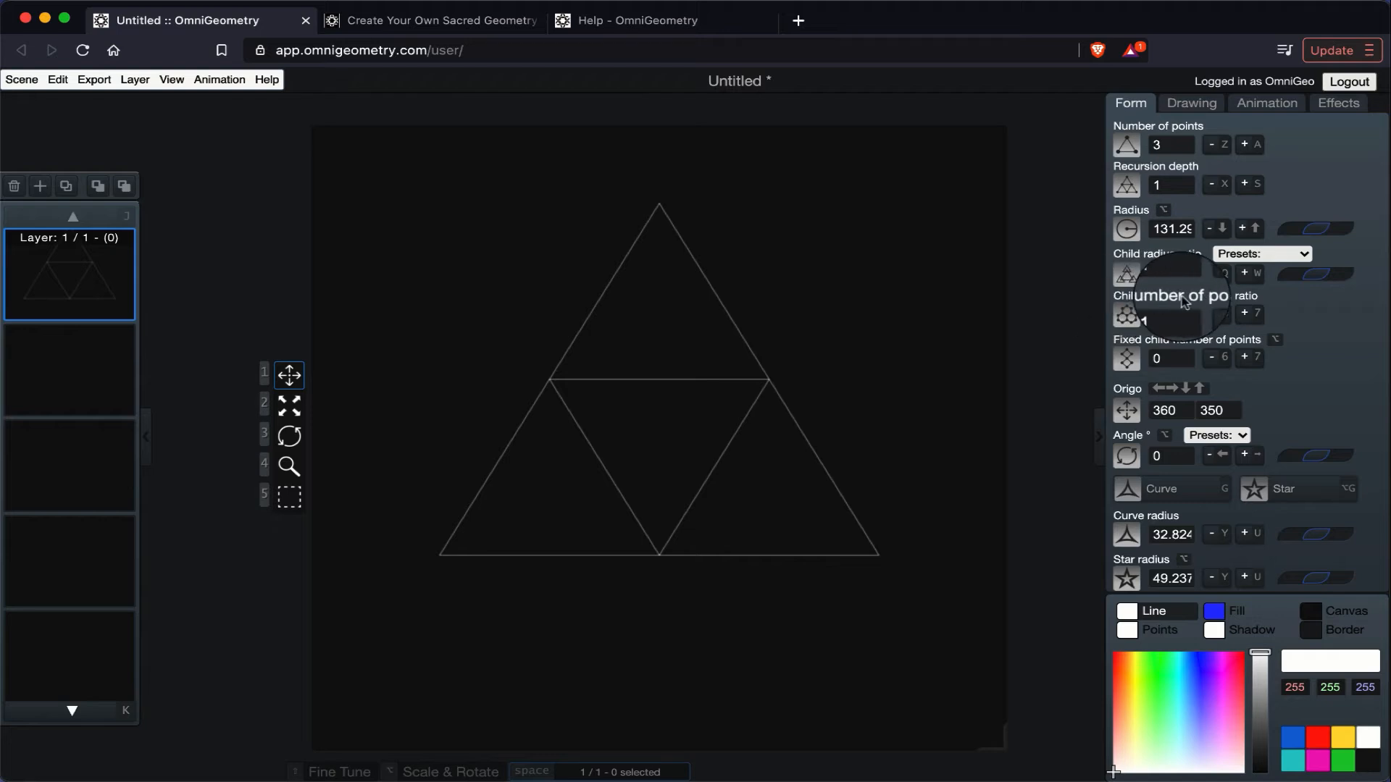
Step: Raise the child number of points ratio to 2 and on to 3
{"action": "left_click", "coordinate": [1246, 317]}
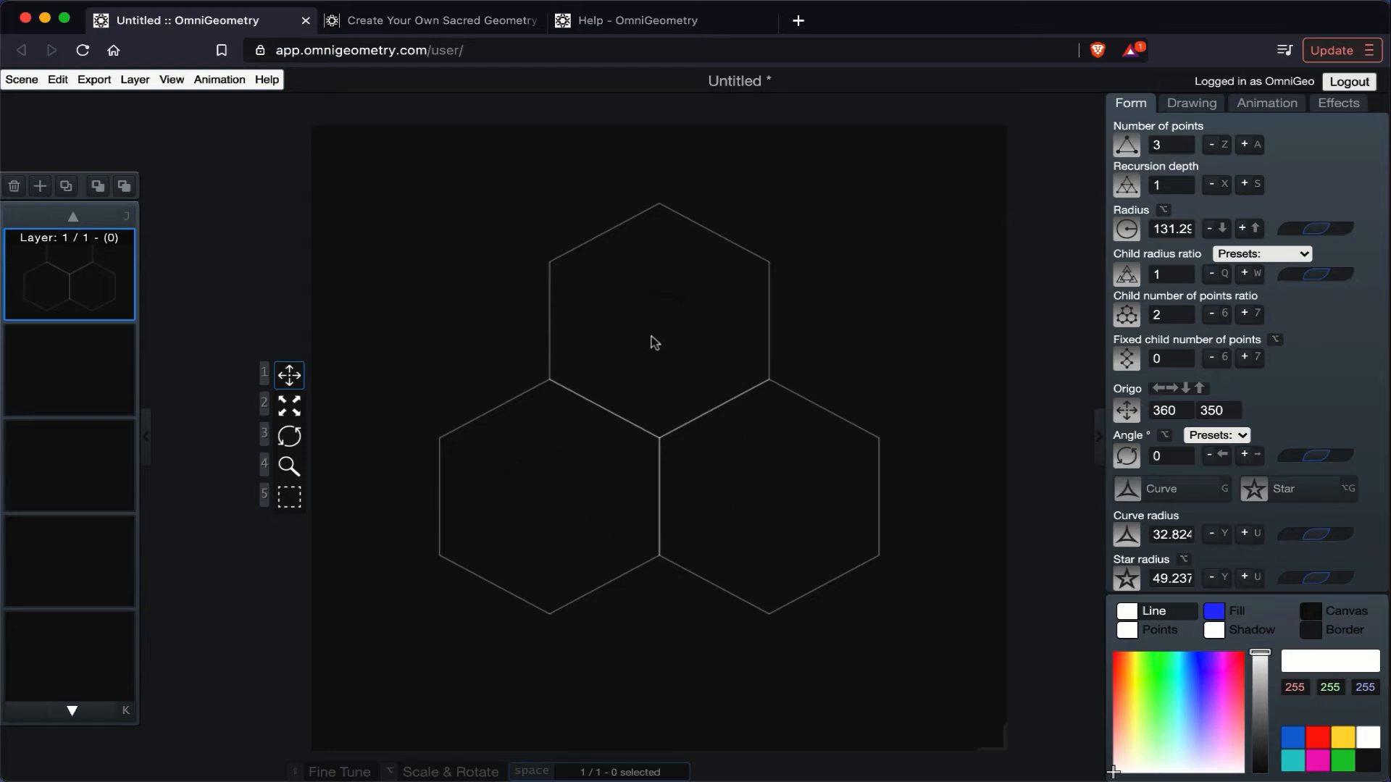
{"action": "left_click", "coordinate": [1244, 315]}
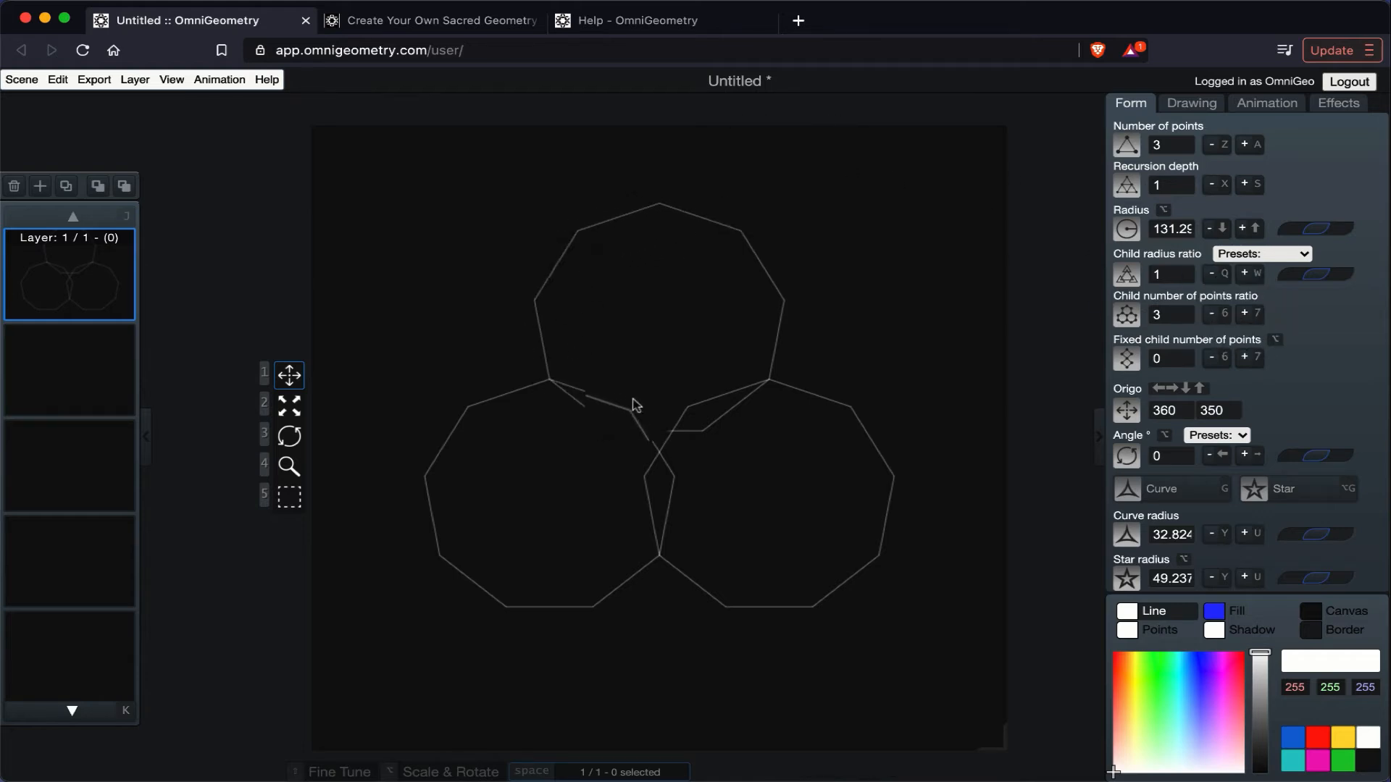
Step: Return the child number of points ratio to 1, and raise the fixed child number of points to 3
{"action": "left_click", "coordinate": [1213, 314]}
{"action": "left_click", "coordinate": [1213, 314]}
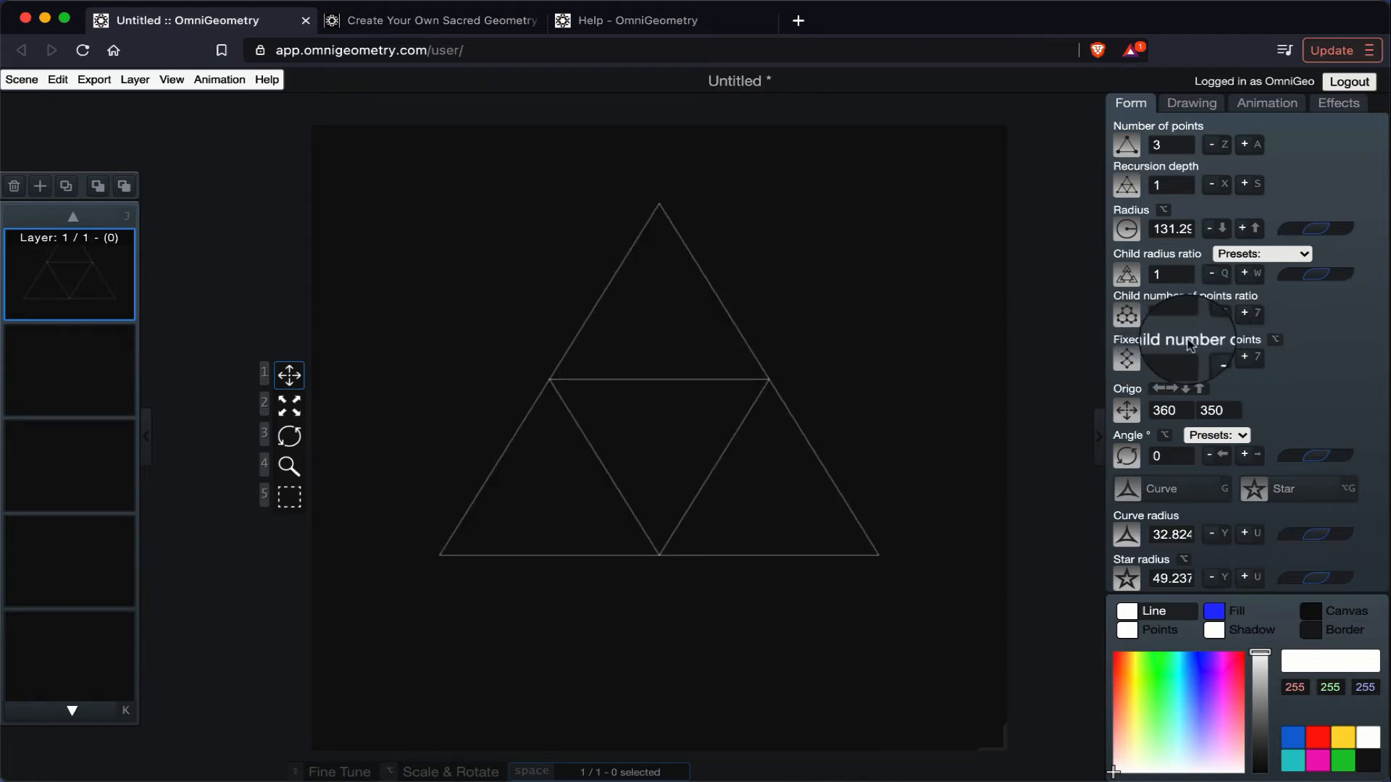
{"action": "left_click", "coordinate": [1245, 357]}
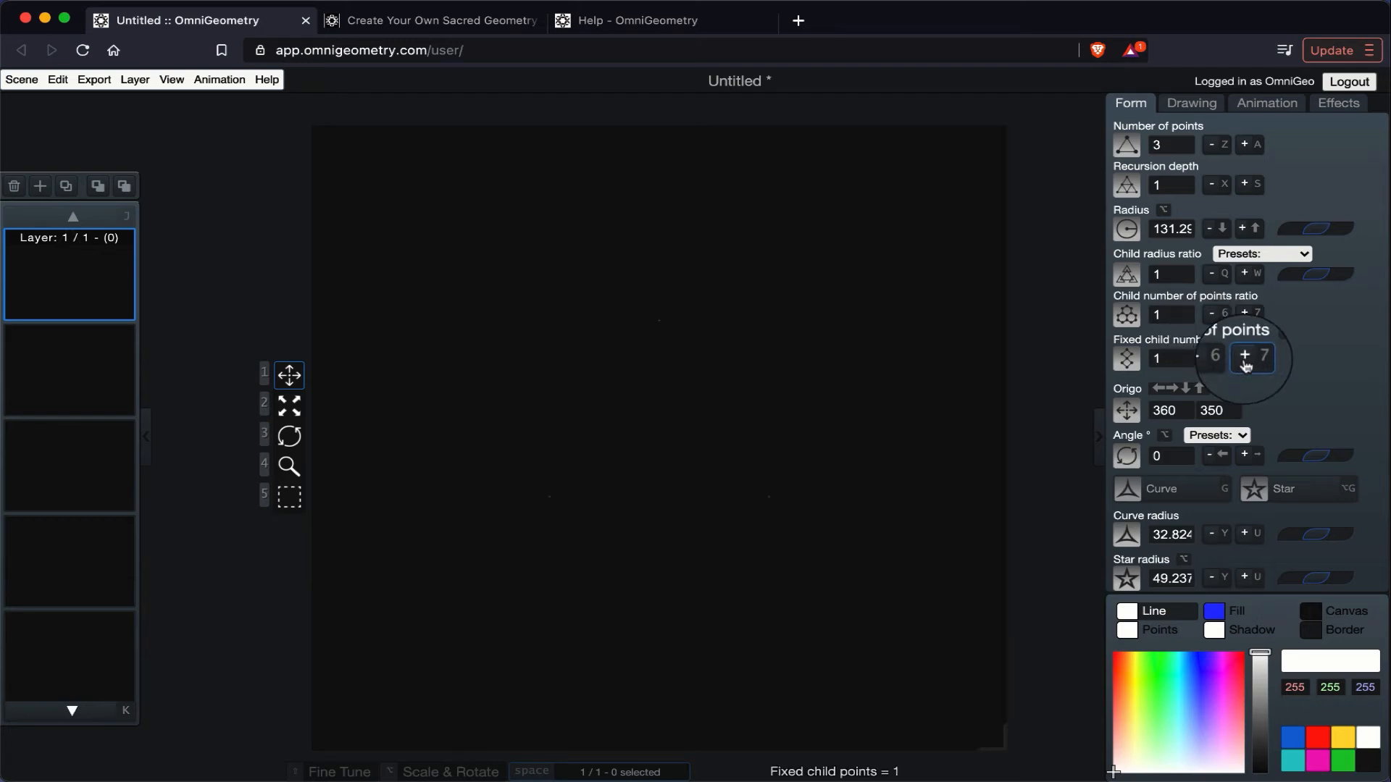
{"action": "left_click", "coordinate": [1246, 357]}
{"action": "left_click", "coordinate": [1245, 358]}
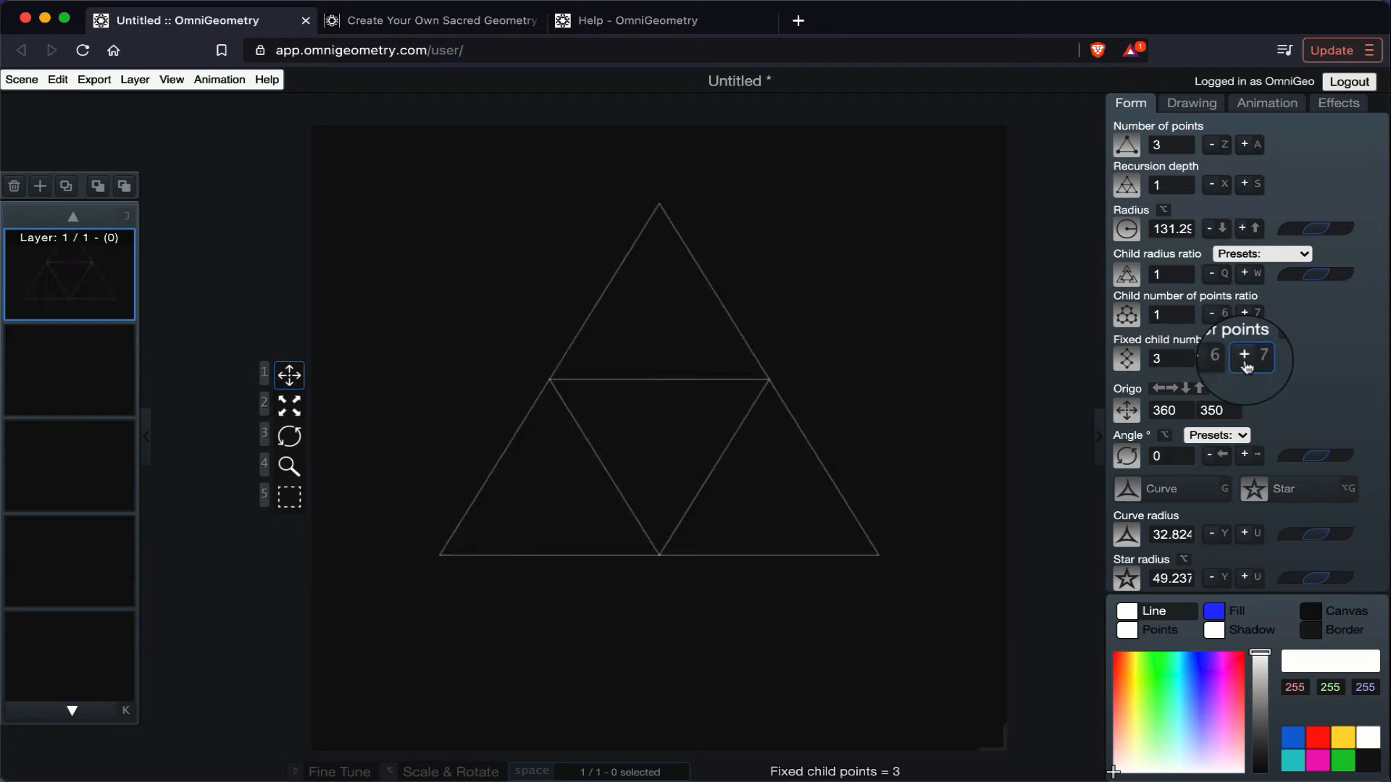
Step: Step the fixed child number of points down to 1, and bring it back up to 3
{"action": "left_click", "coordinate": [1208, 359]}
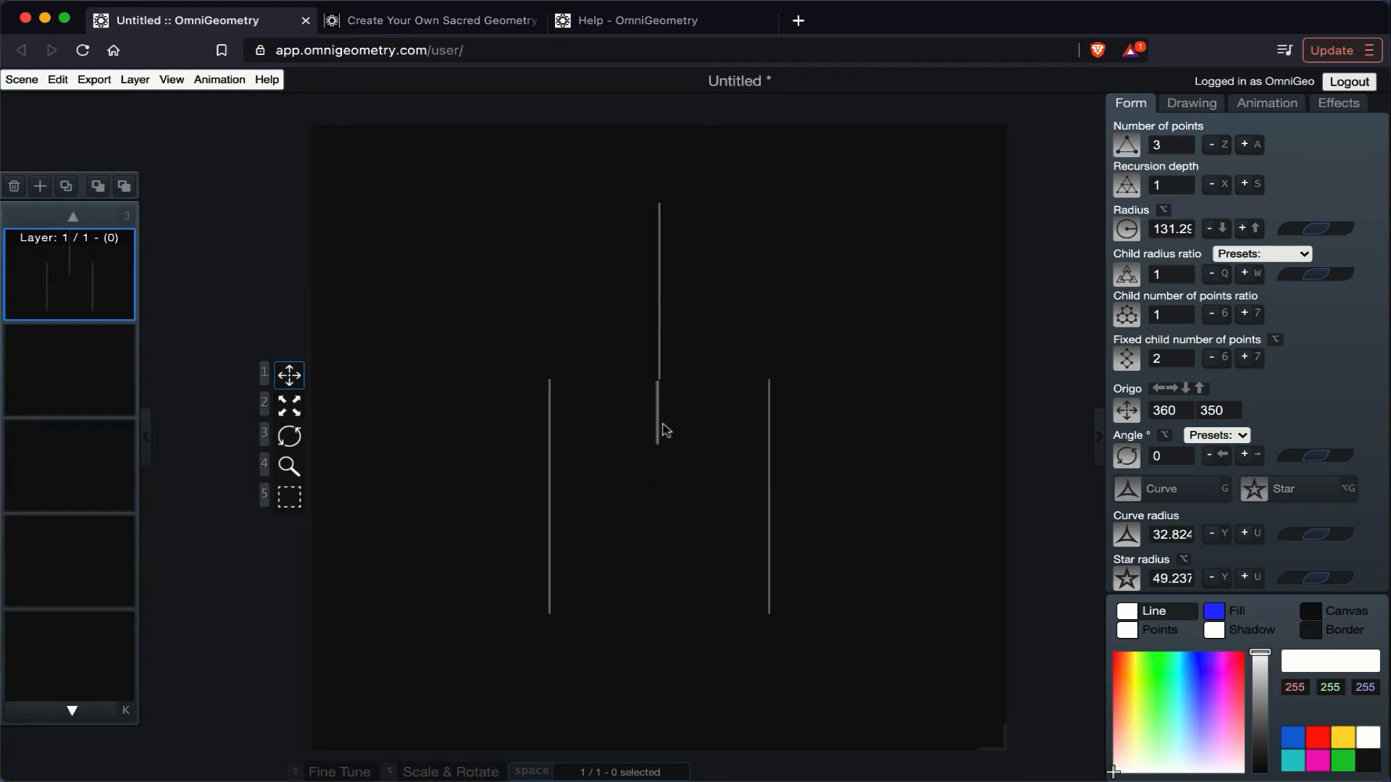
{"action": "left_click", "coordinate": [1211, 359]}
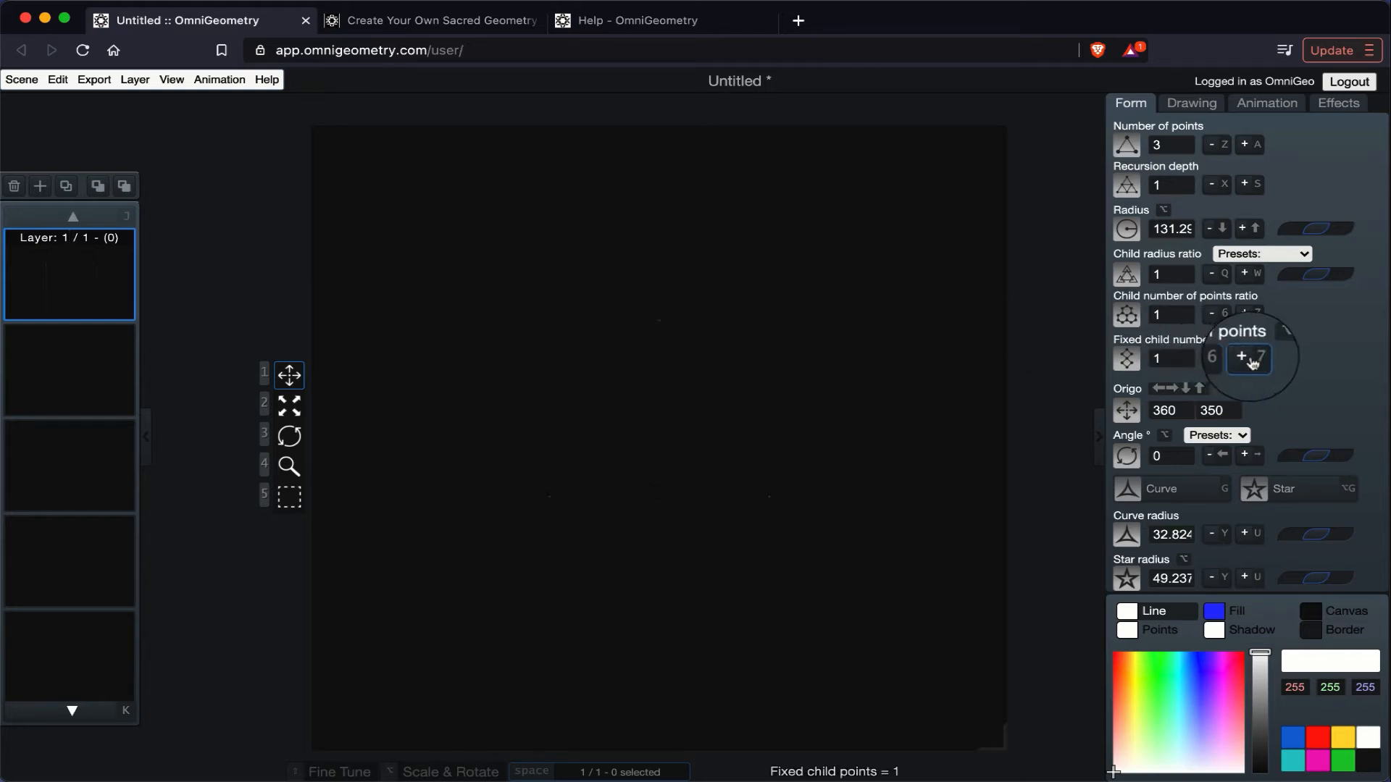
{"action": "left_click", "coordinate": [1246, 362]}
{"action": "left_click", "coordinate": [1246, 361]}
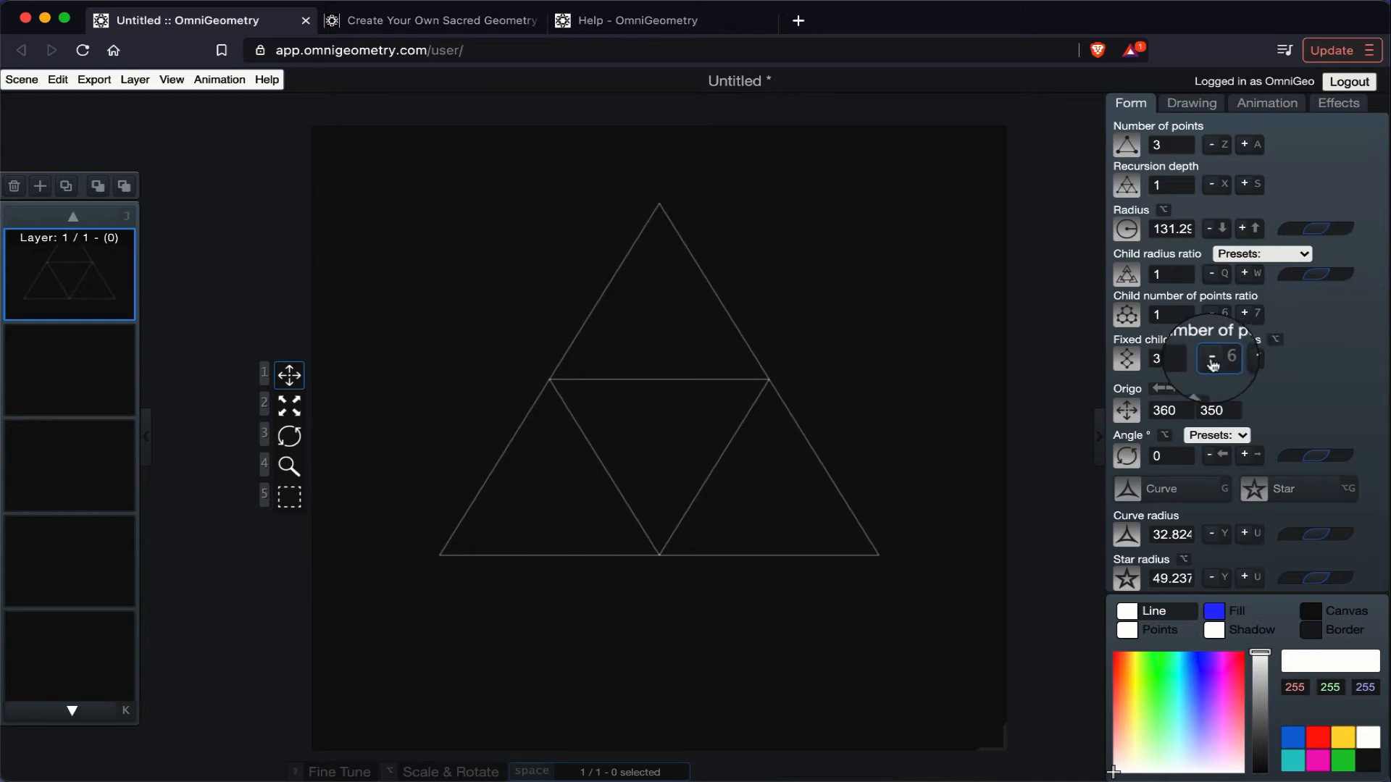
Step: Lower the fixed child number of points to 0, raise it to 3 again, and reset it to 0
{"action": "left_click", "coordinate": [1213, 360]}
{"action": "left_click", "coordinate": [1213, 360]}
{"action": "left_click", "coordinate": [1213, 361]}
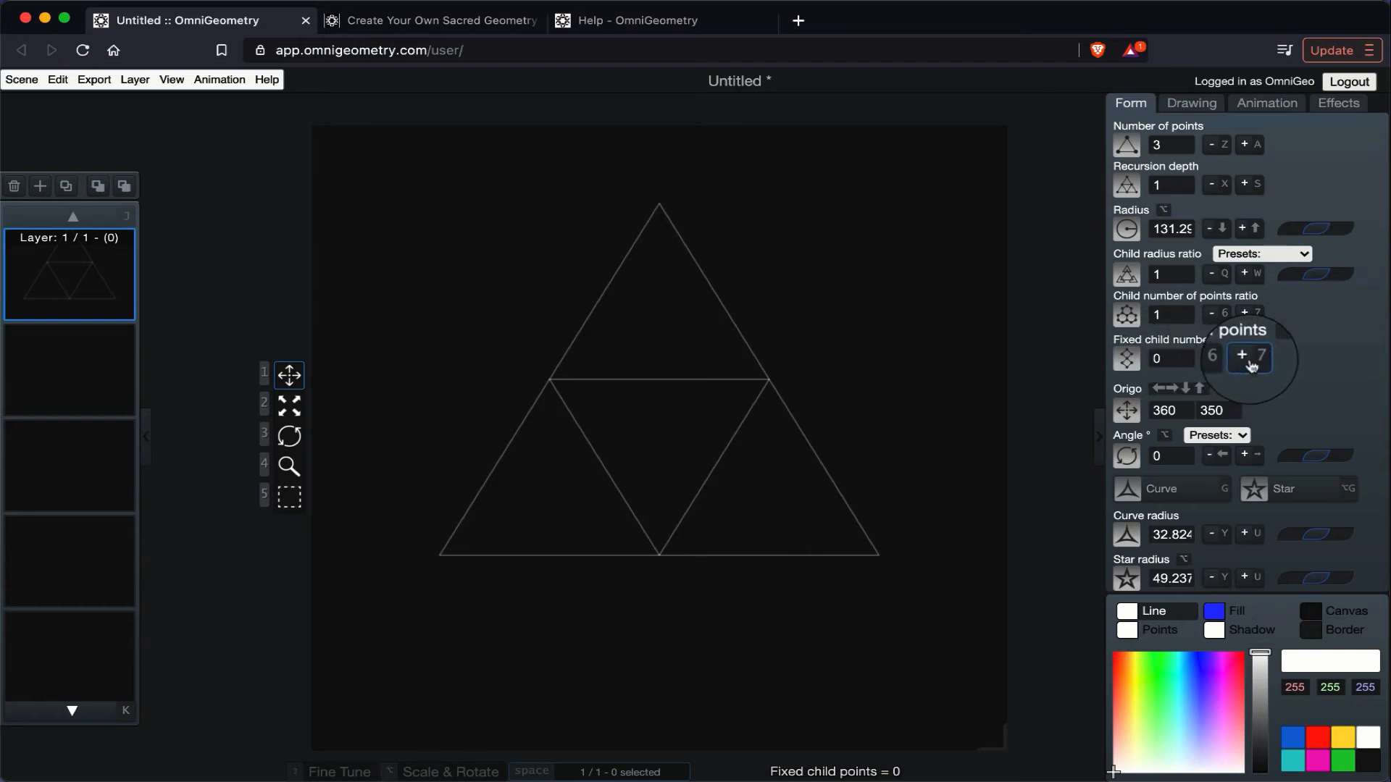
{"action": "left_click", "coordinate": [1246, 361]}
{"action": "left_click", "coordinate": [1246, 361]}
{"action": "left_click", "coordinate": [1246, 362]}
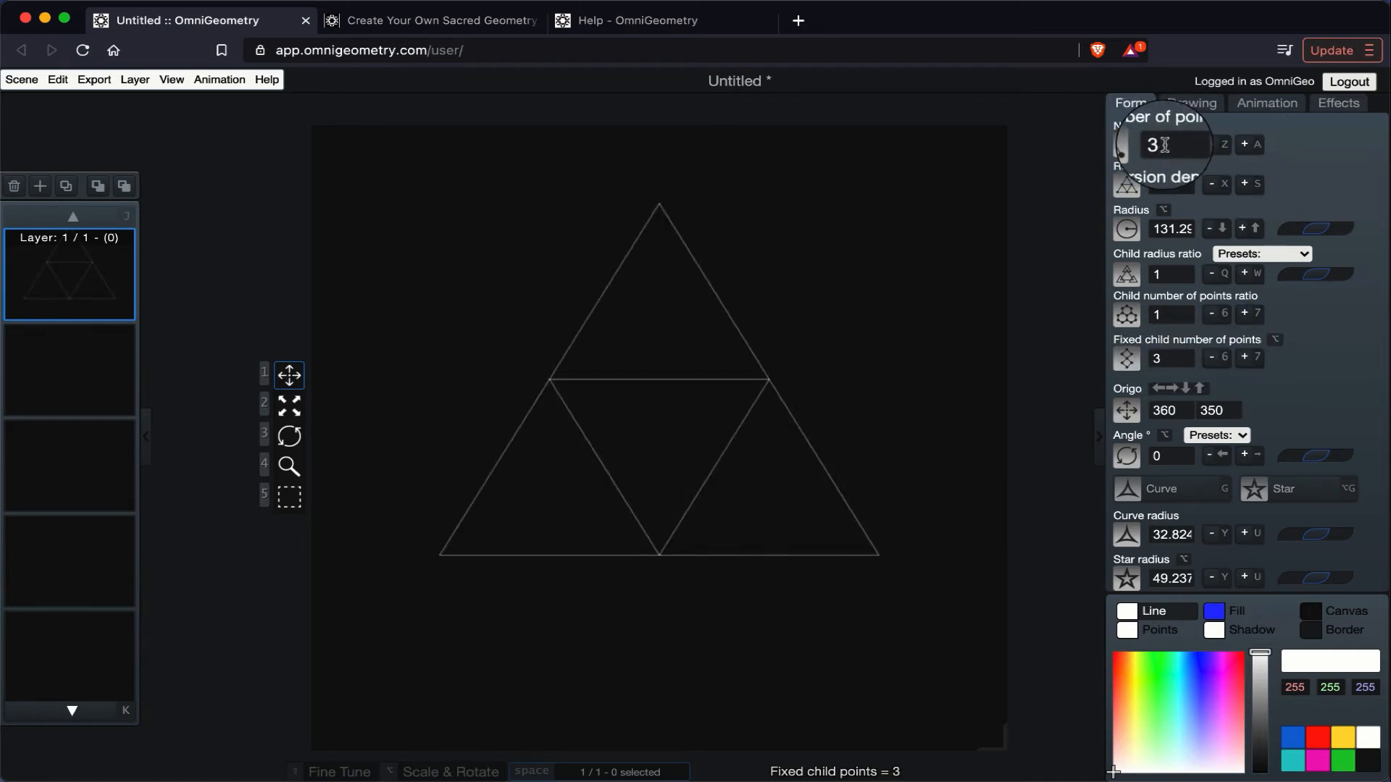
{"action": "triple_click", "coordinate": [1217, 365]}
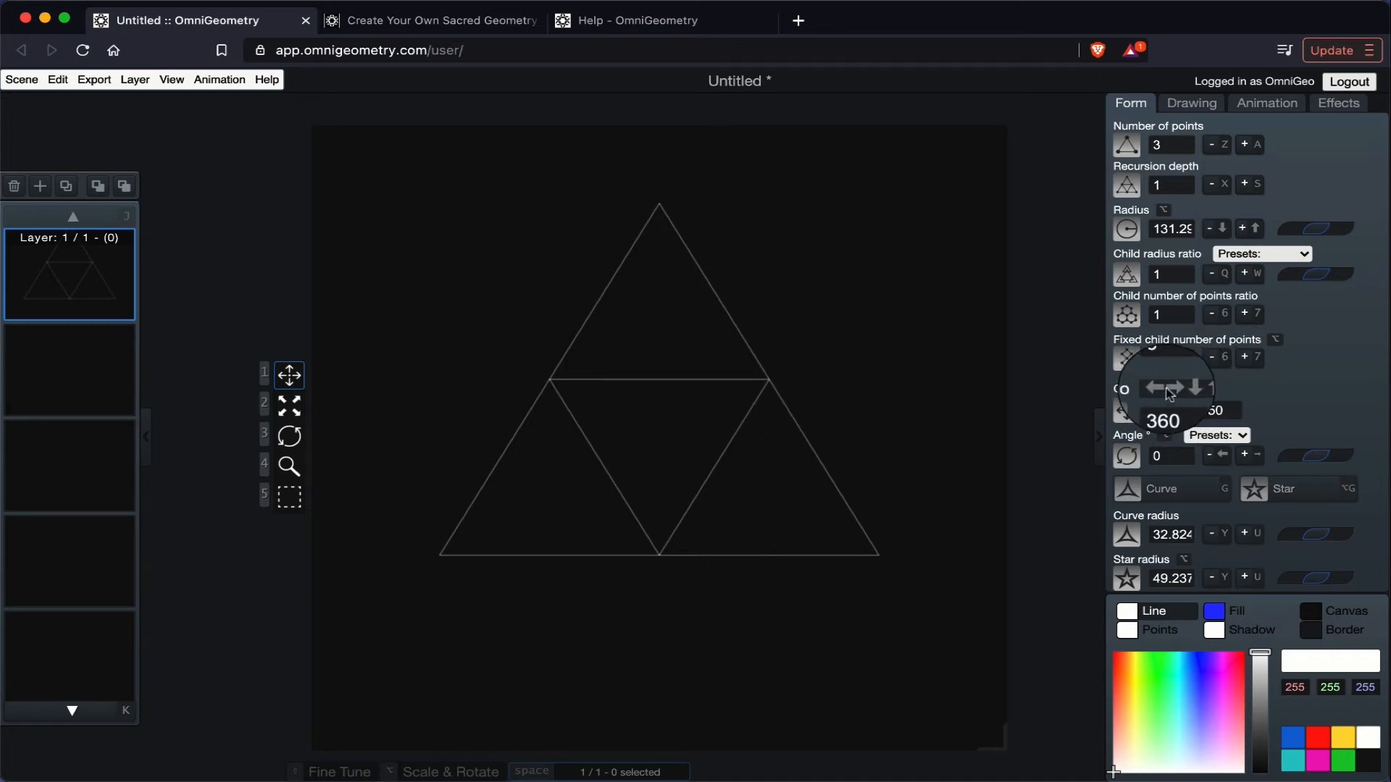
Step: Nudge the figure's origo to the right, and move it back left to x = 352
{"action": "key", "text": "Right"}
{"action": "key", "text": "Right"}
{"action": "key", "text": "Right"}
{"action": "key", "text": "Right"}
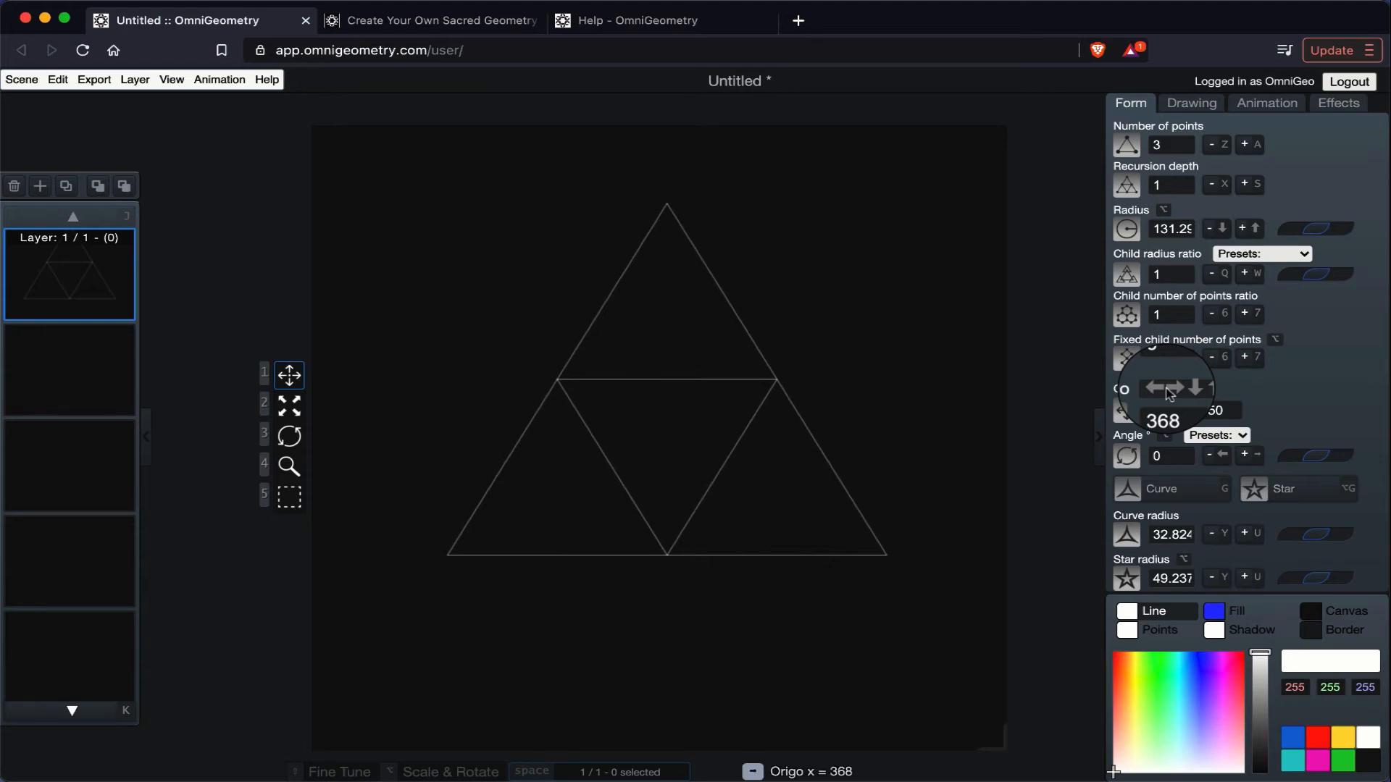
{"action": "key", "text": "Left"}
{"action": "key", "text": "Left"}
{"action": "key", "text": "Left"}
{"action": "key", "text": "Left"}
{"action": "key", "text": "Left"}
Step: Move the figure's origo down to y = 374, and bring it back up and right to 360, 358
{"action": "key", "text": "Down"}
{"action": "key", "text": "Down"}
{"action": "key", "text": "Down"}
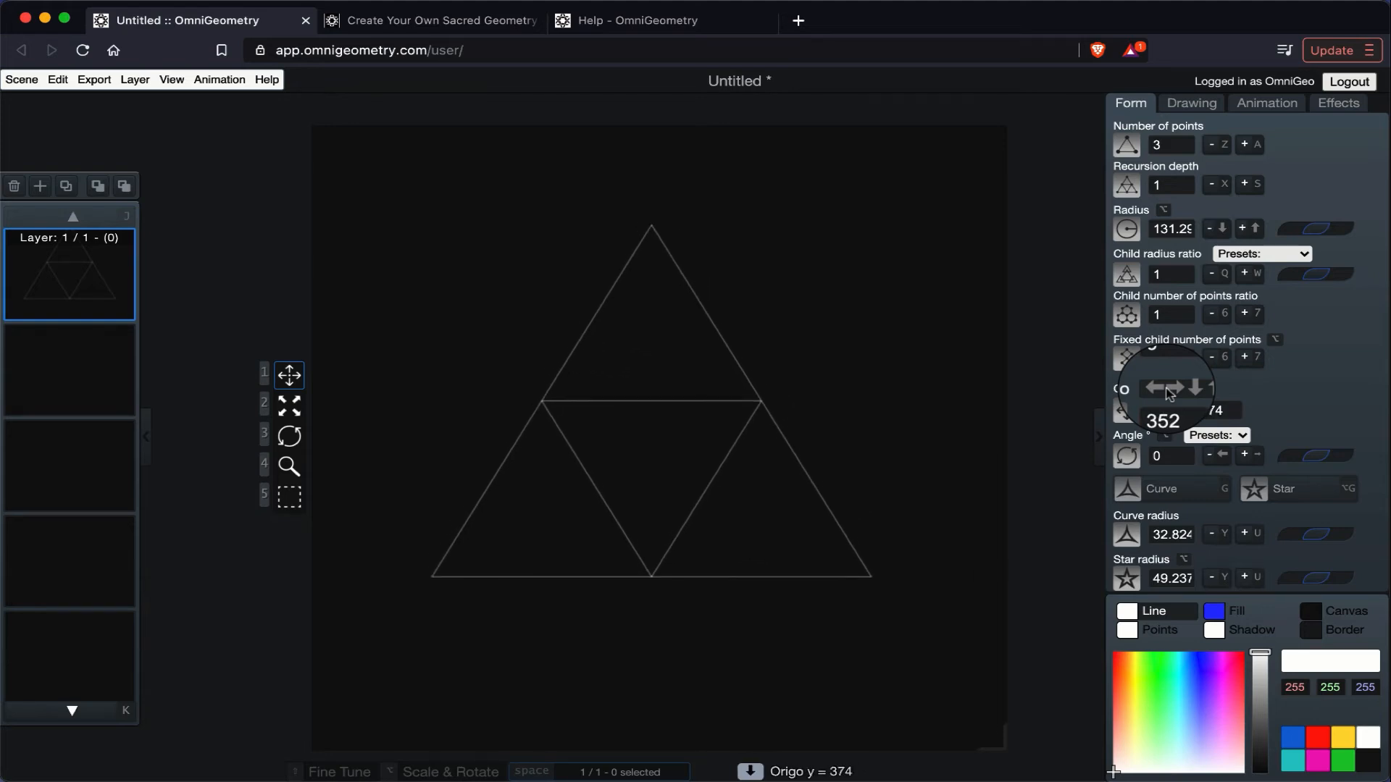
{"action": "key", "text": "Up"}
{"action": "key", "text": "Up"}
{"action": "key", "text": "Right"}
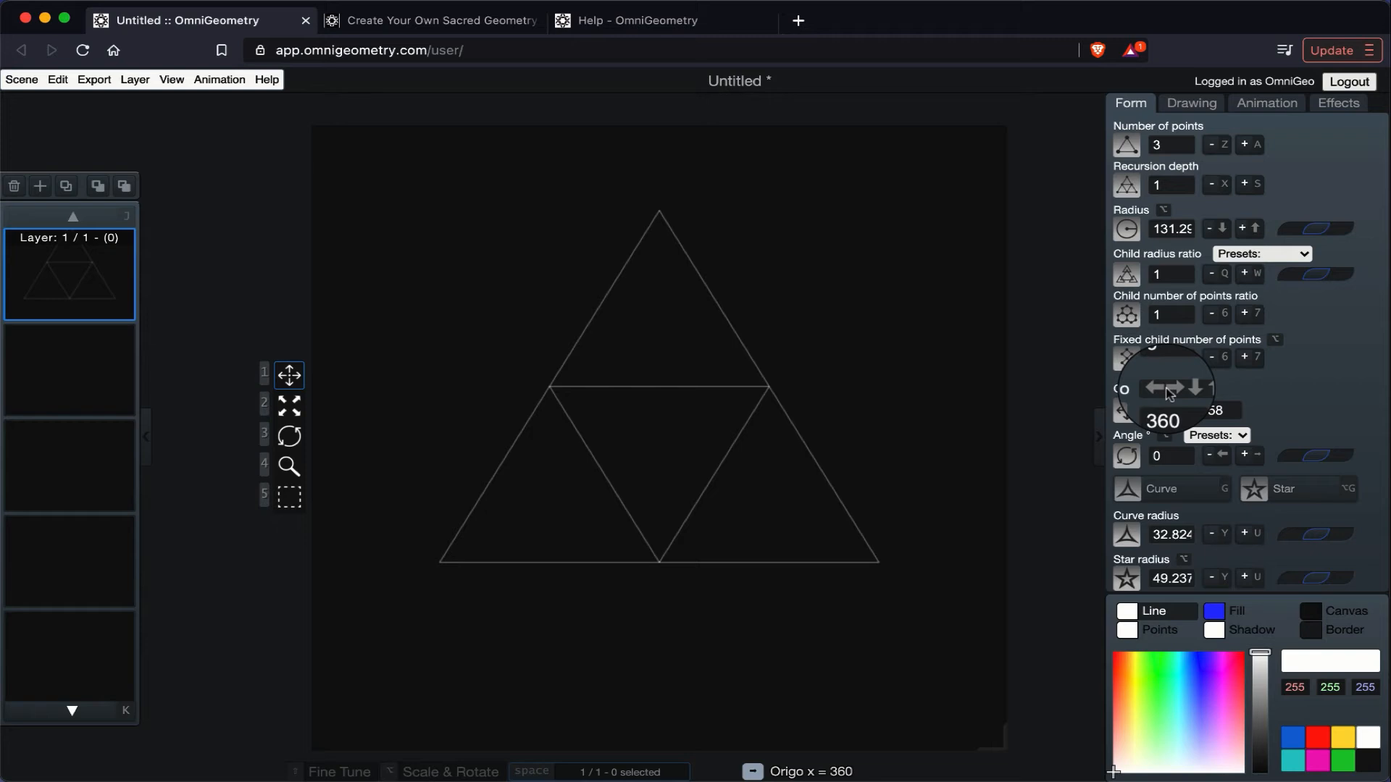
Step: Try the angle presets 45 and 135, and restore the angle to 0
{"action": "left_click", "coordinate": [1209, 438]}
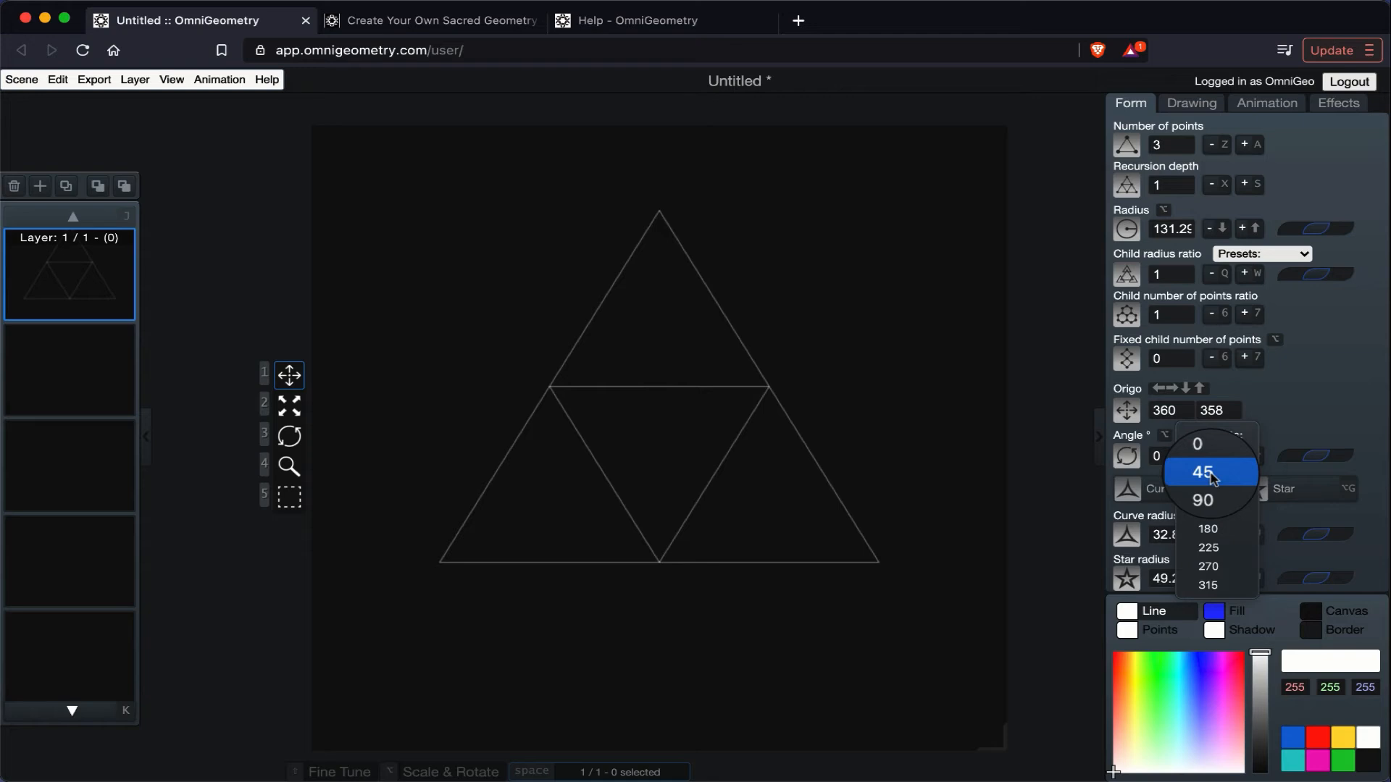
{"action": "left_click", "coordinate": [1213, 475]}
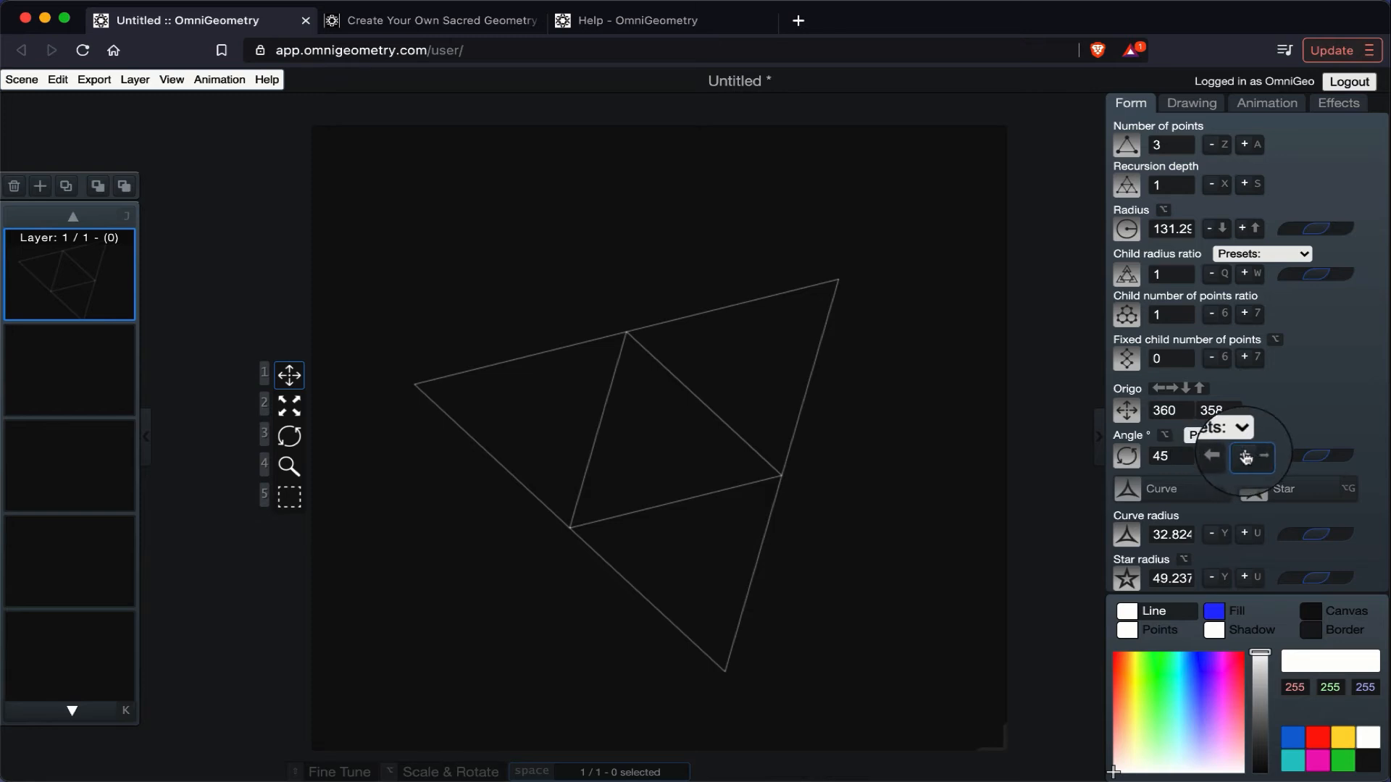
{"action": "left_click", "coordinate": [1237, 439]}
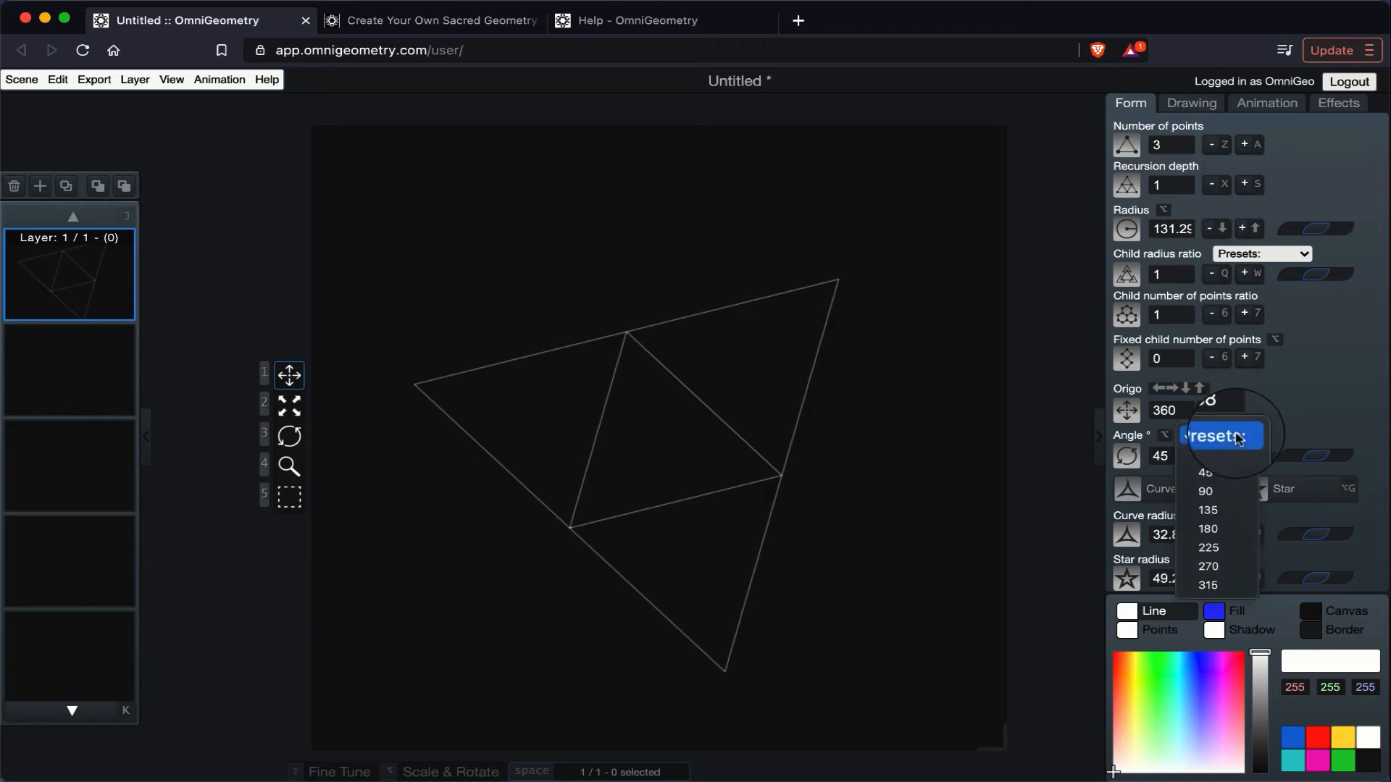
{"action": "left_click", "coordinate": [1235, 511]}
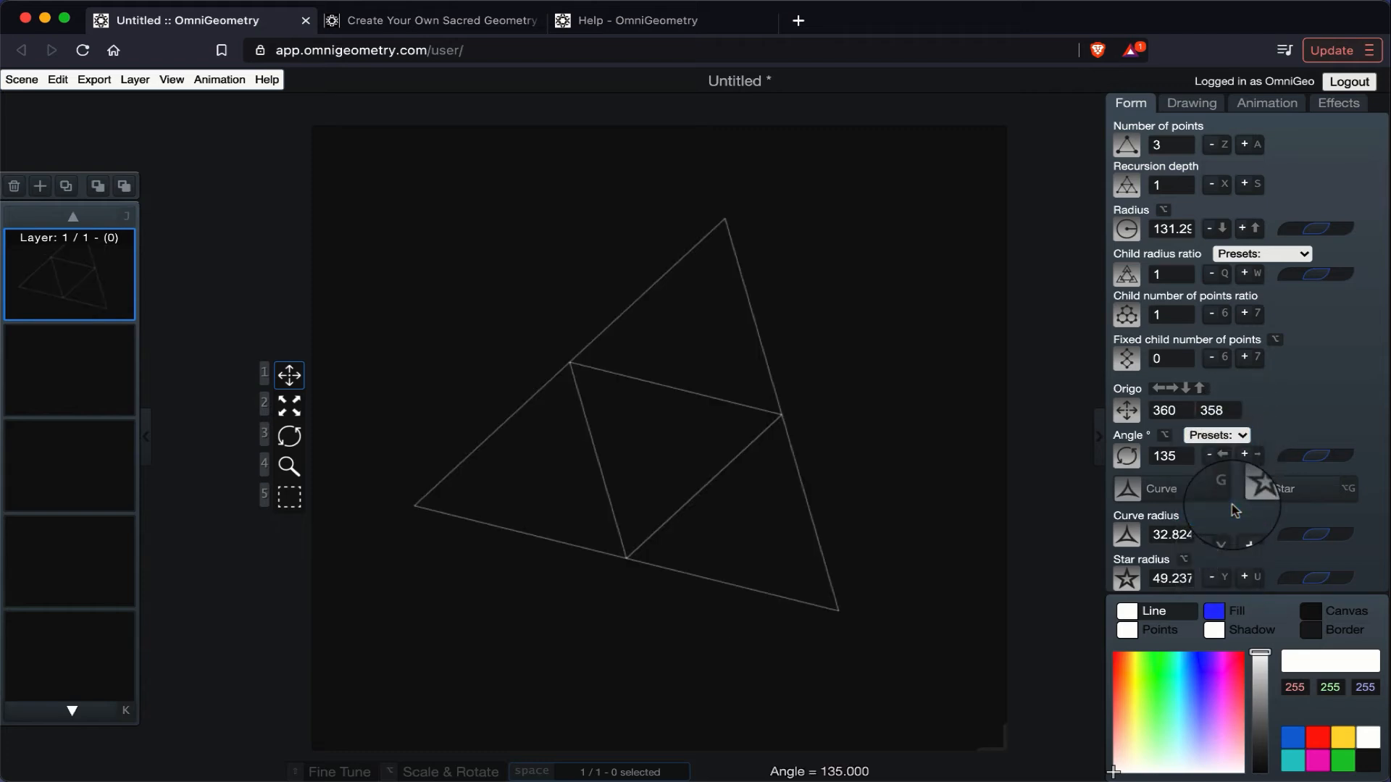
{"action": "left_click", "coordinate": [1236, 439]}
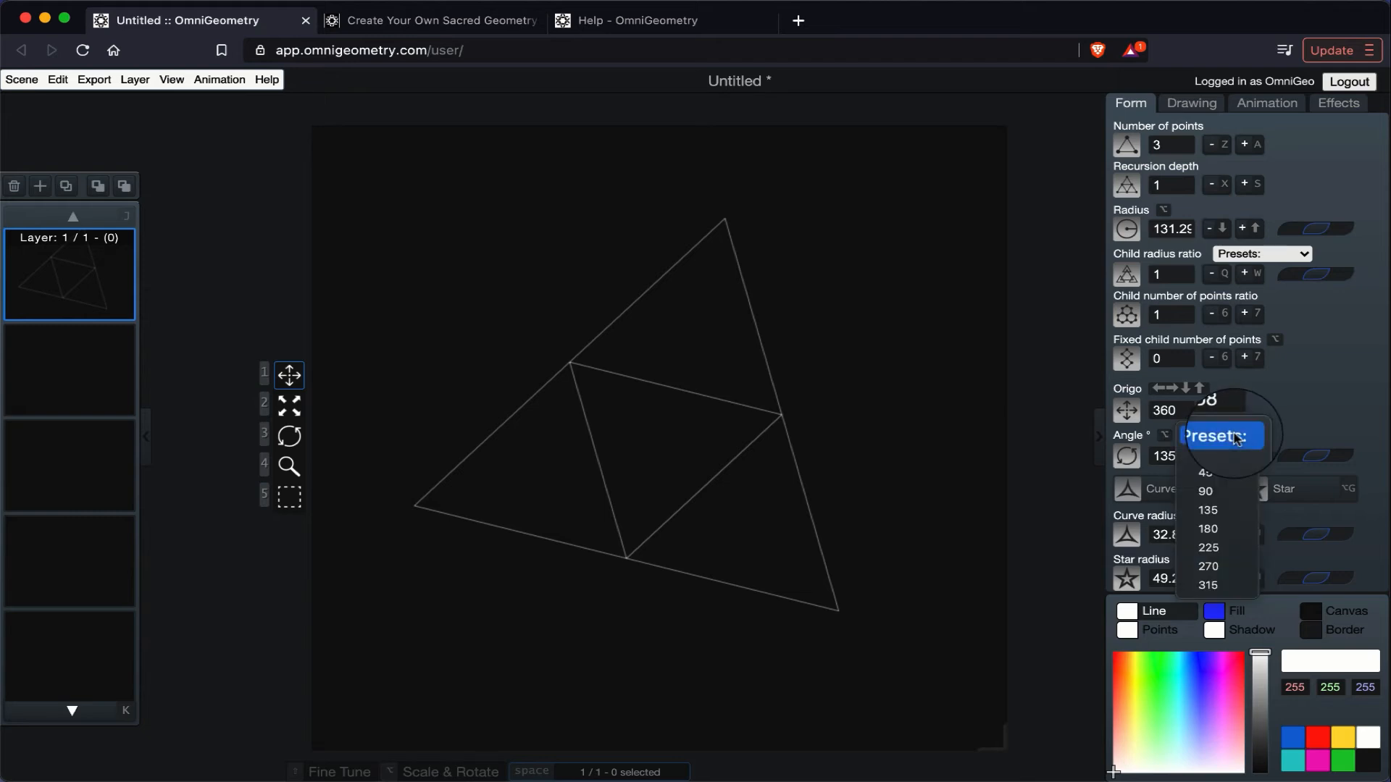
{"action": "left_click", "coordinate": [1226, 454]}
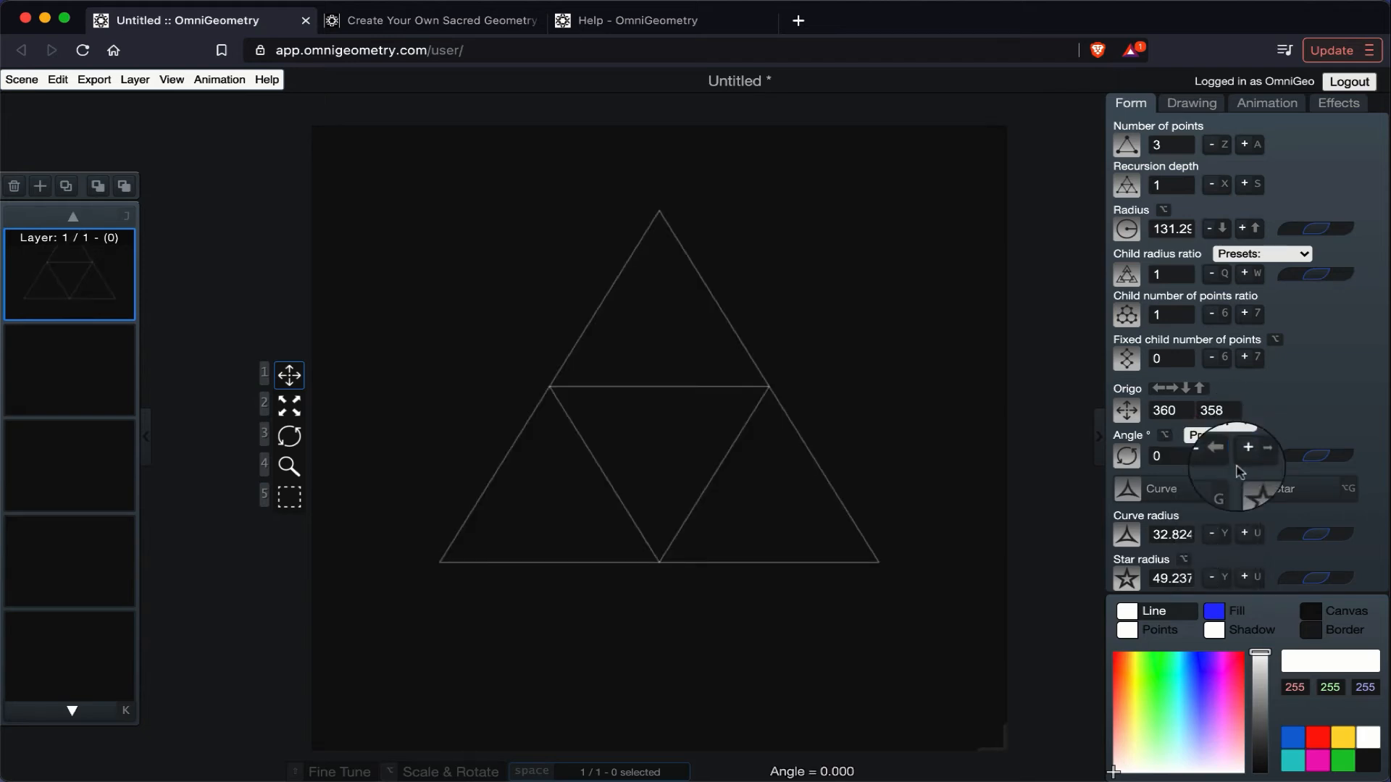
Step: Try curve drawing on and off, and enable star and curve drawing together
{"action": "left_click", "coordinate": [1190, 496]}
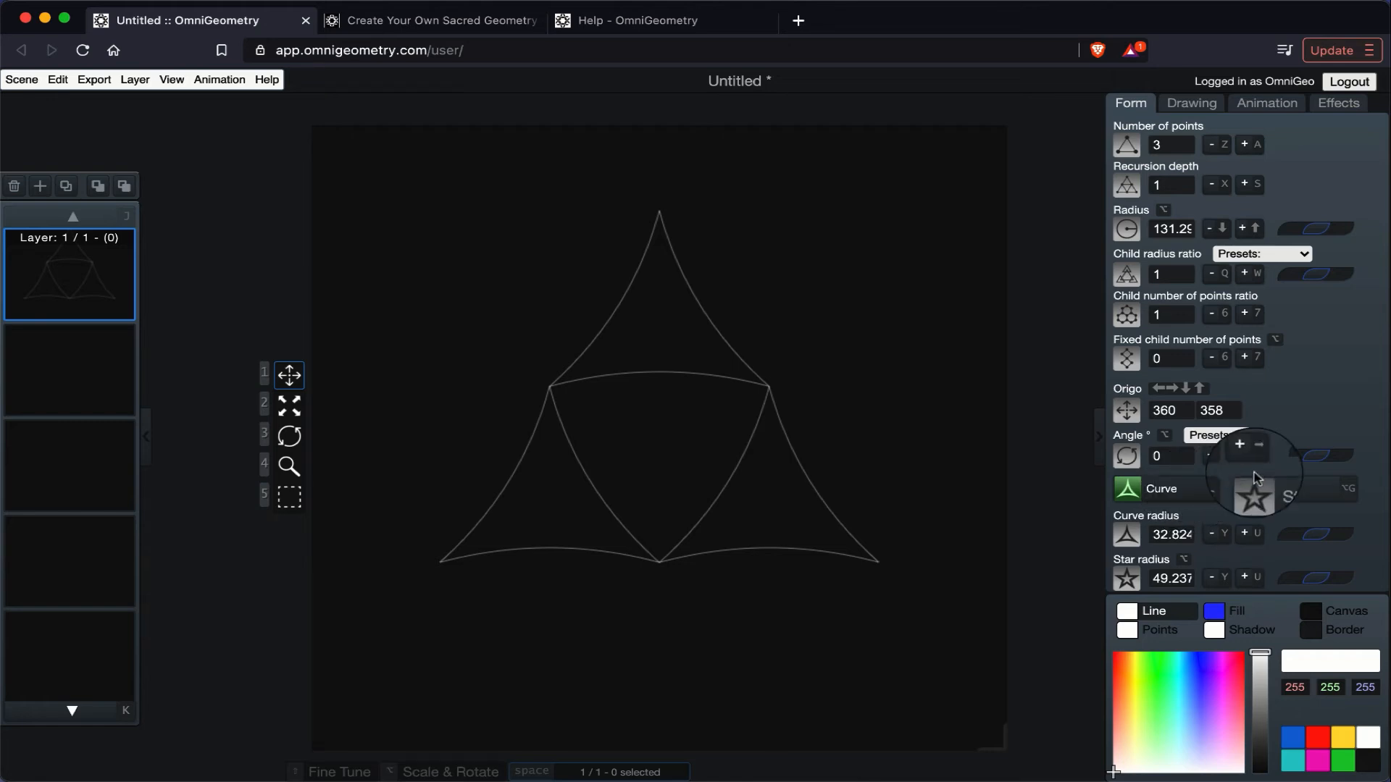
{"action": "left_click", "coordinate": [1195, 496]}
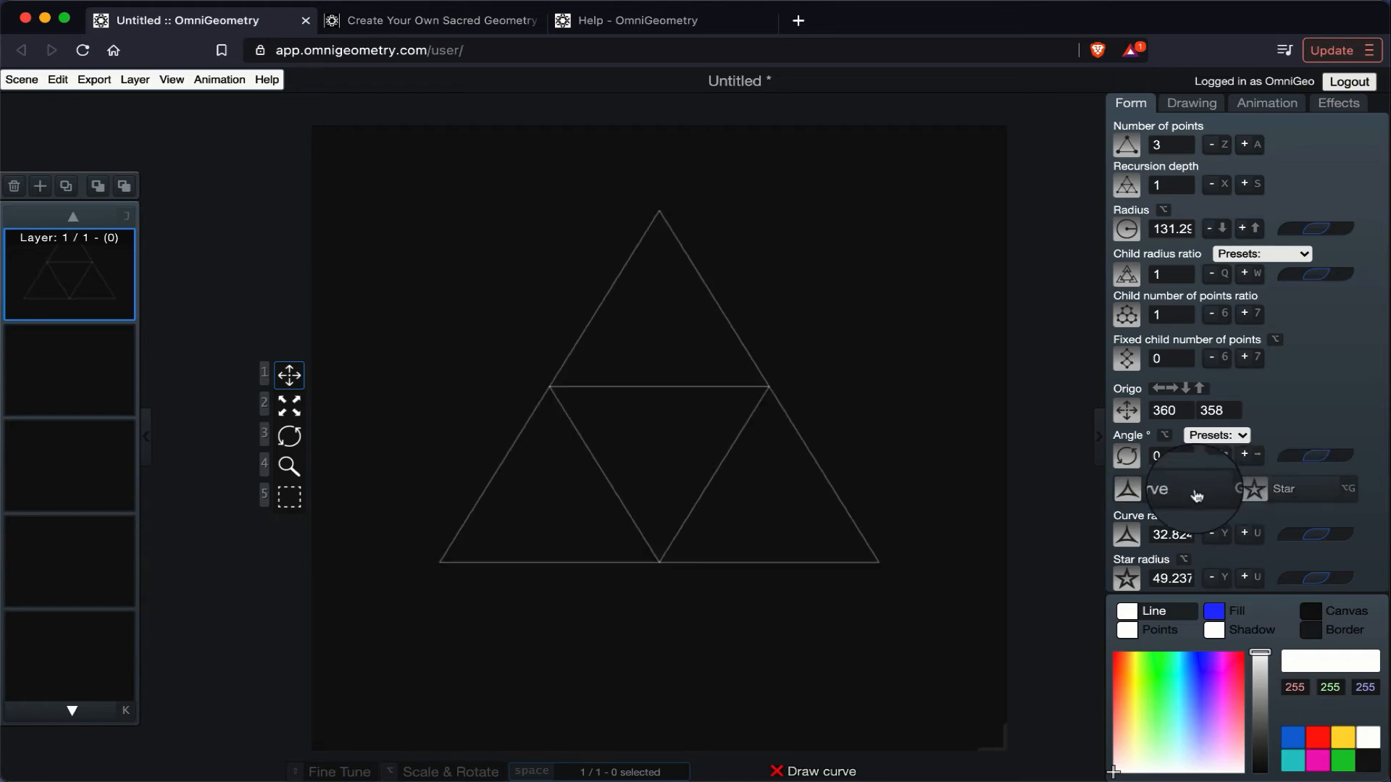
{"action": "left_click", "coordinate": [1301, 496]}
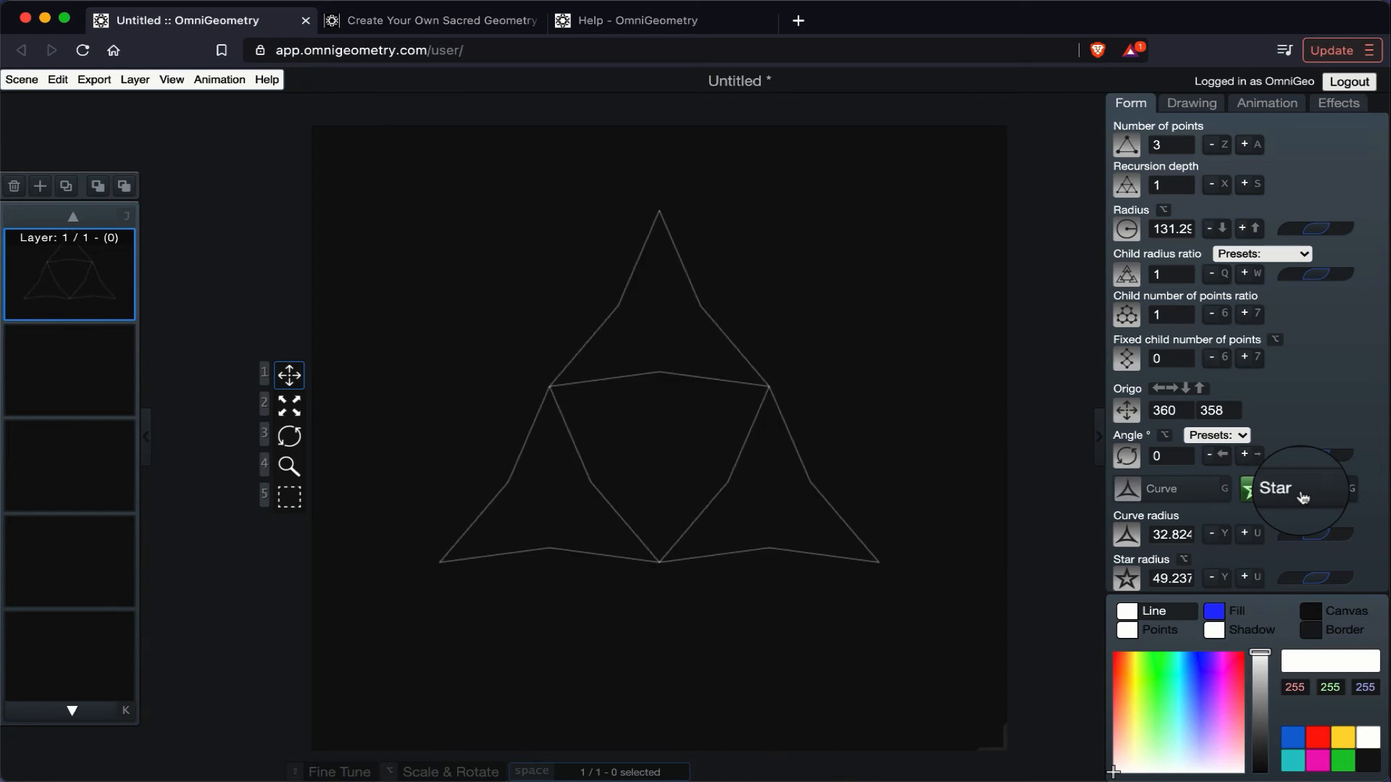
{"action": "left_click", "coordinate": [1179, 493]}
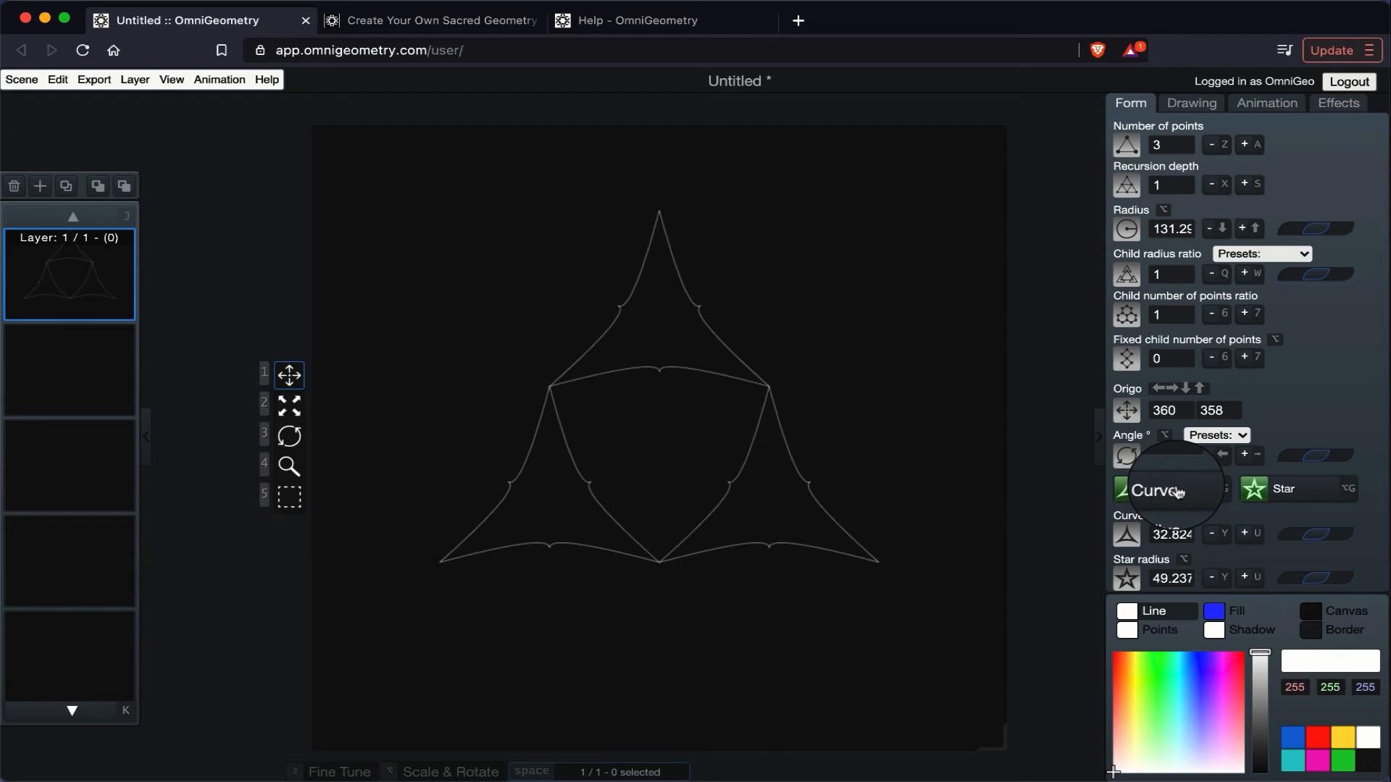
Step: Set the number of points to 5 and the recursion depth to 2
{"action": "left_click", "coordinate": [1245, 146]}
{"action": "left_click", "coordinate": [1245, 147]}
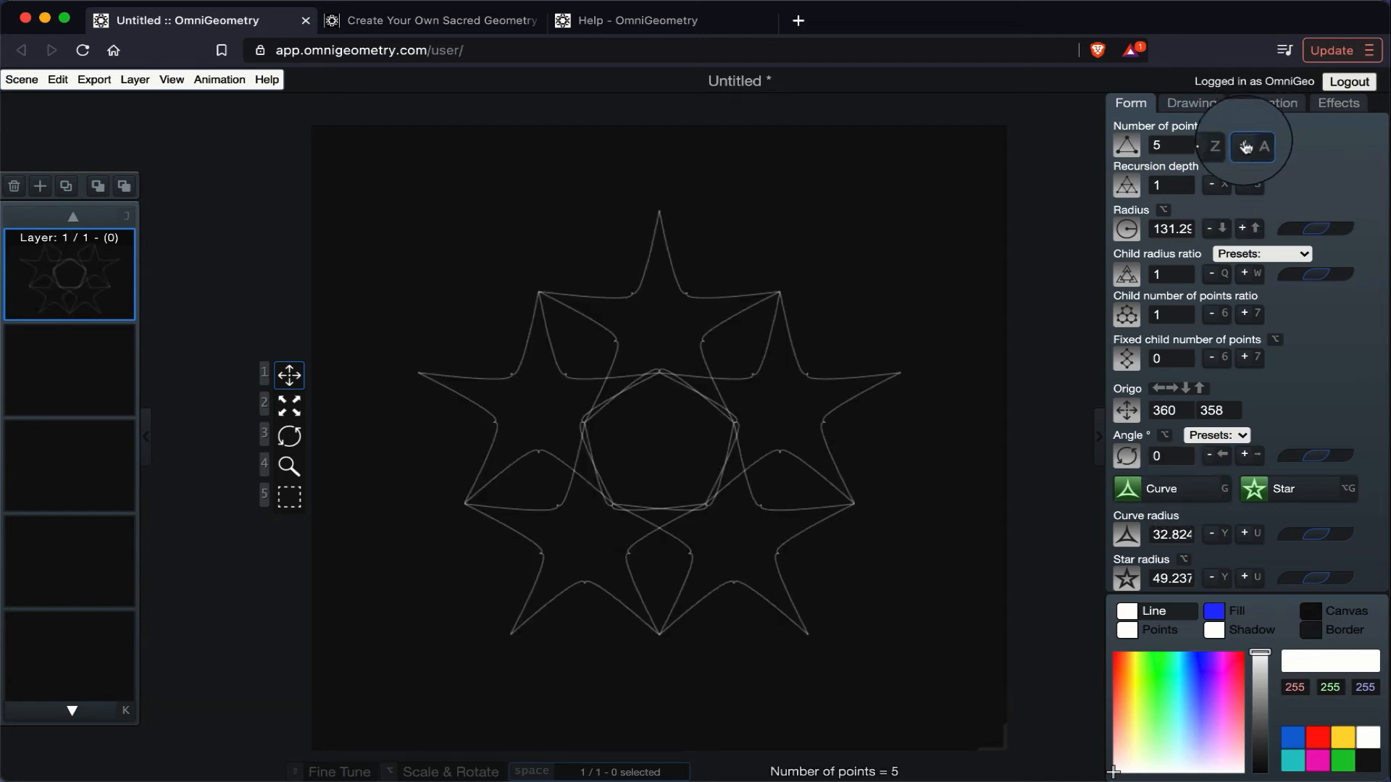
{"action": "left_click", "coordinate": [1245, 185]}
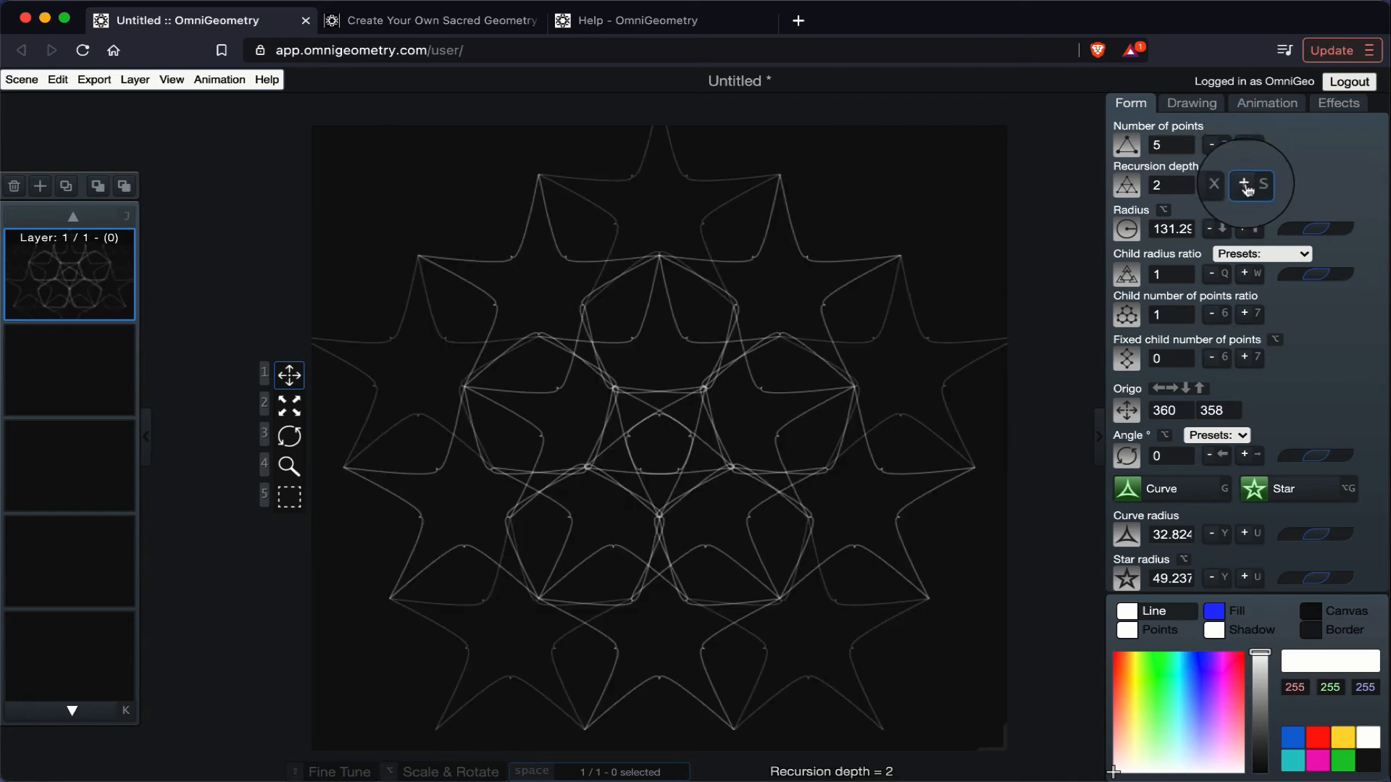
Step: Turn off star drawing, and switch curve drawing off and on again
{"action": "left_click", "coordinate": [1257, 492]}
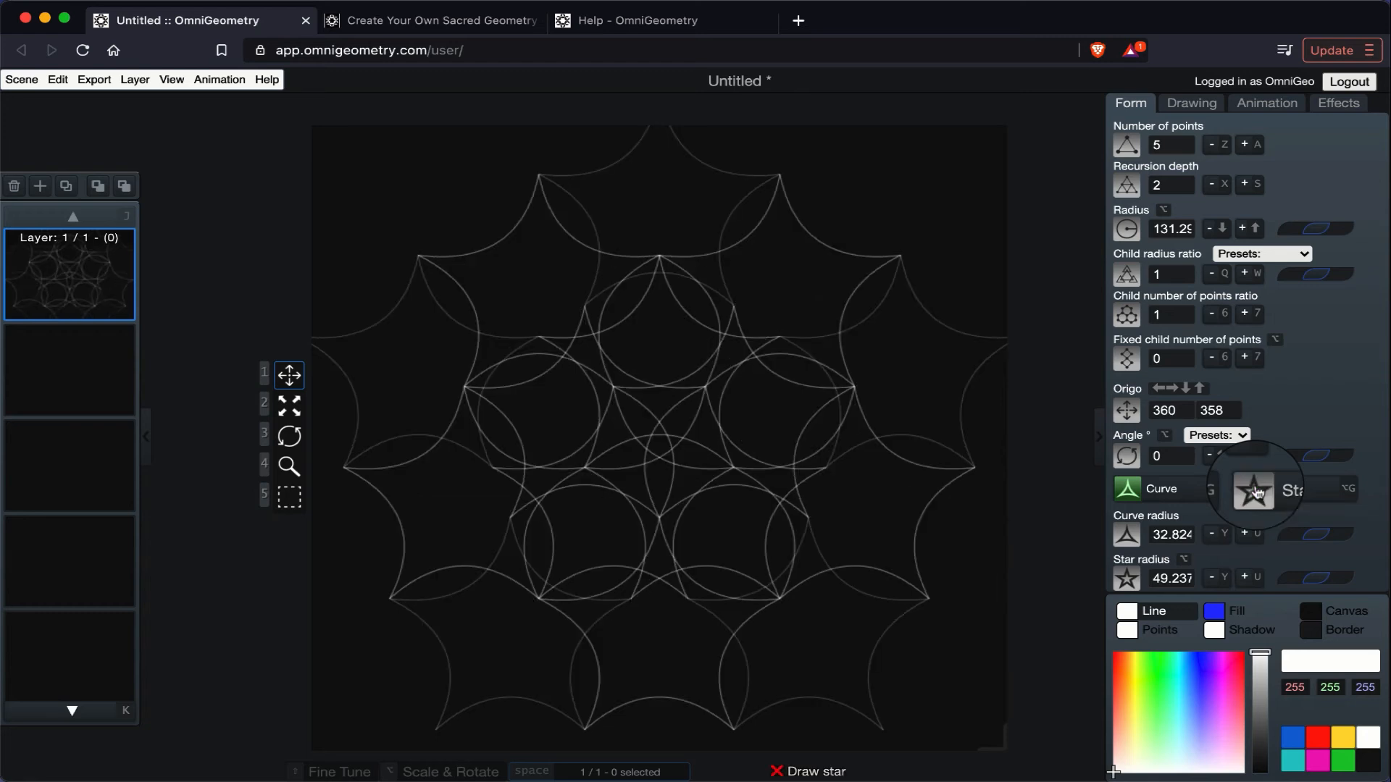
{"action": "left_click", "coordinate": [1195, 497]}
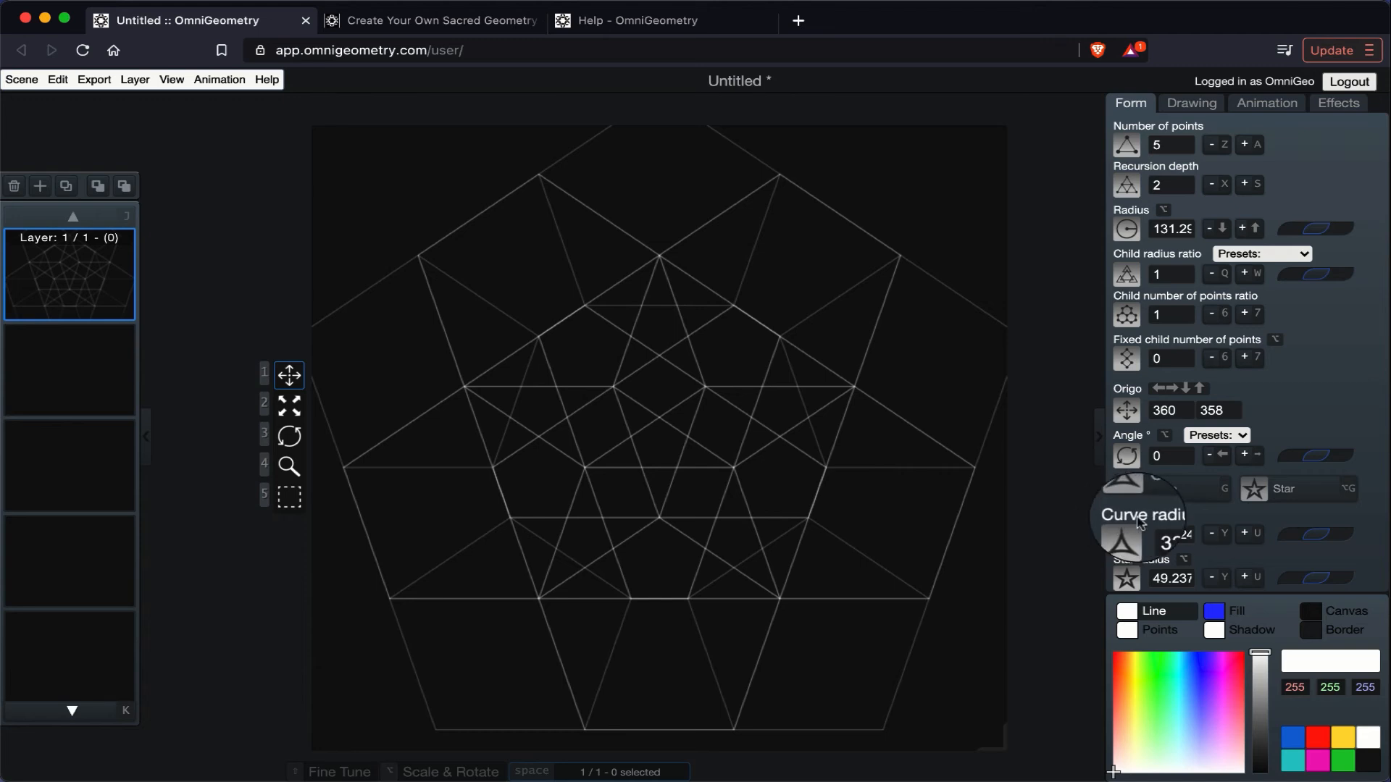
{"action": "left_click", "coordinate": [1199, 493]}
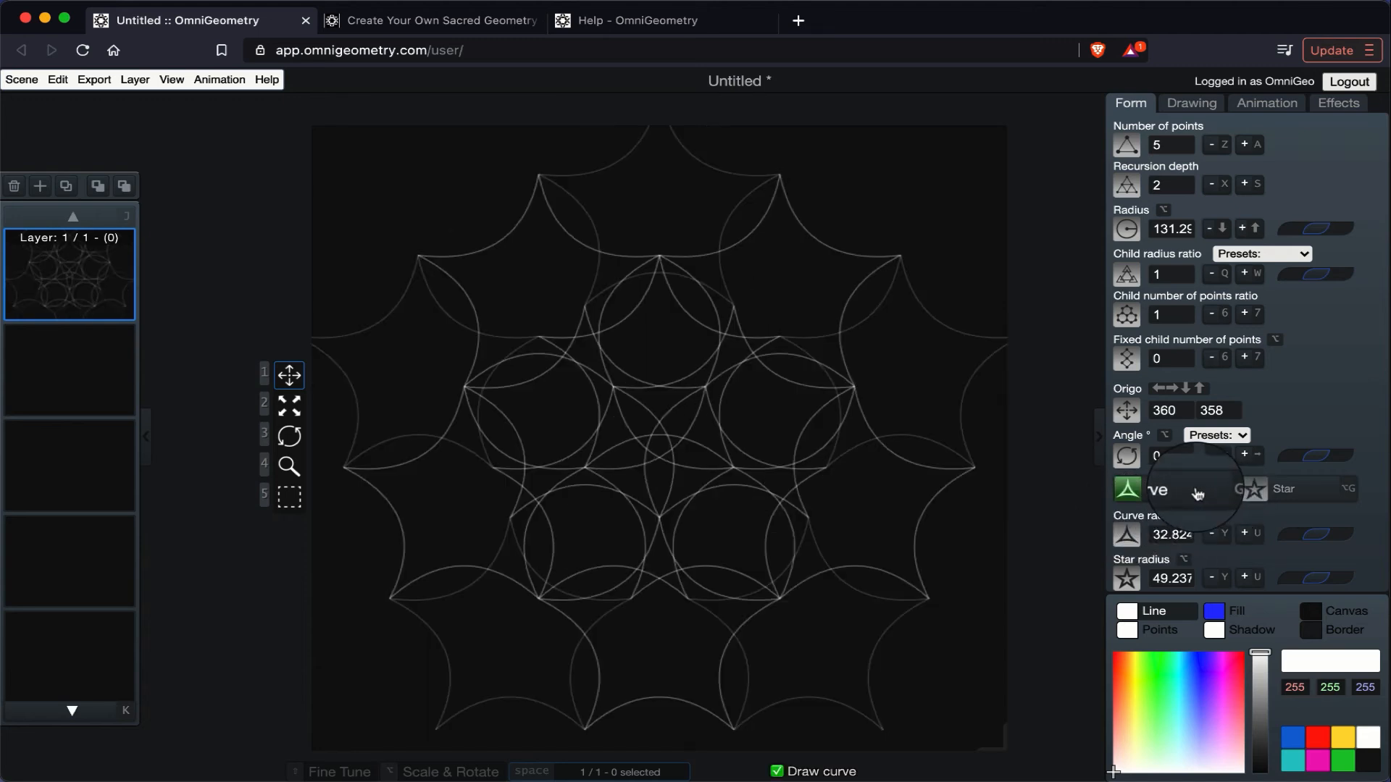
Step: Increase the curve radius in increments to 72.825
{"action": "left_click", "coordinate": [1245, 534]}
{"action": "left_click", "coordinate": [1245, 534]}
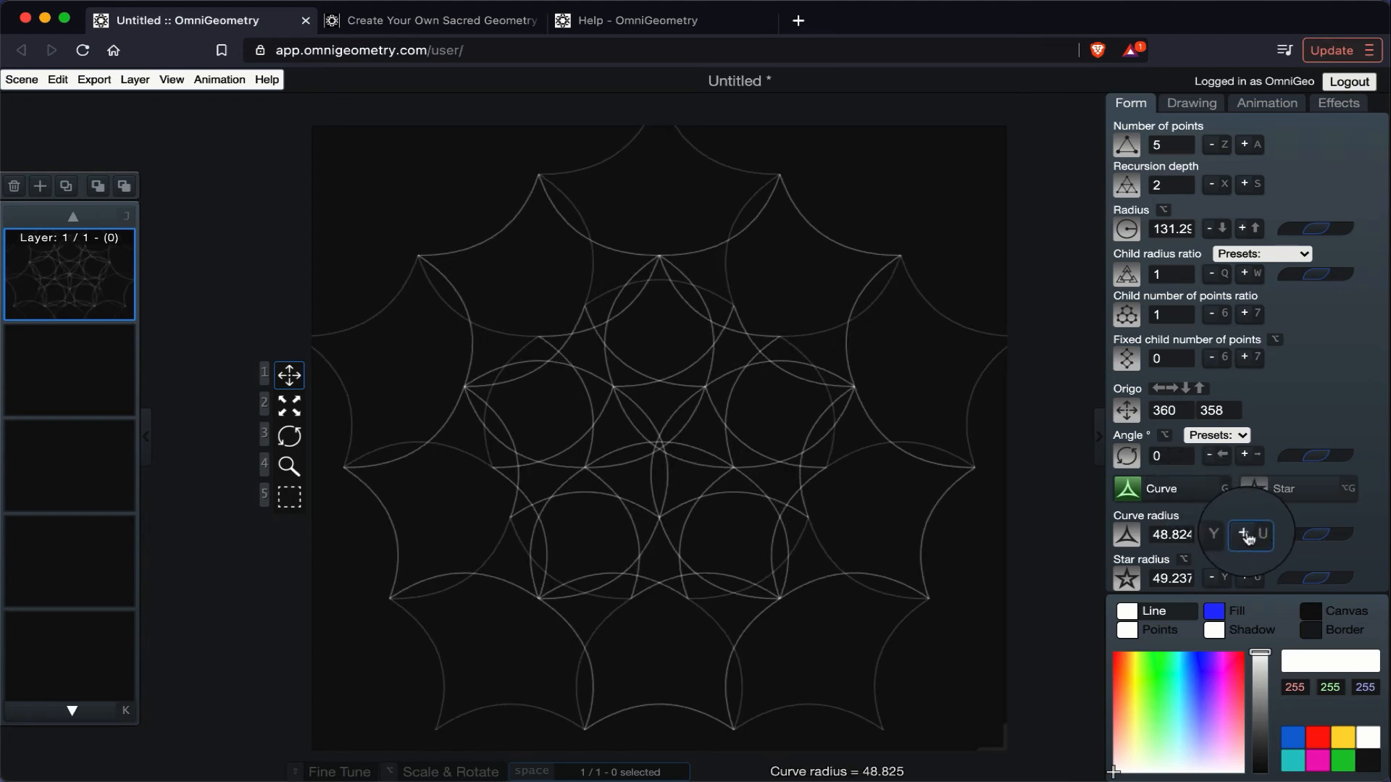
{"action": "left_click", "coordinate": [1246, 534]}
{"action": "left_click", "coordinate": [1245, 534]}
{"action": "left_click", "coordinate": [1245, 534]}
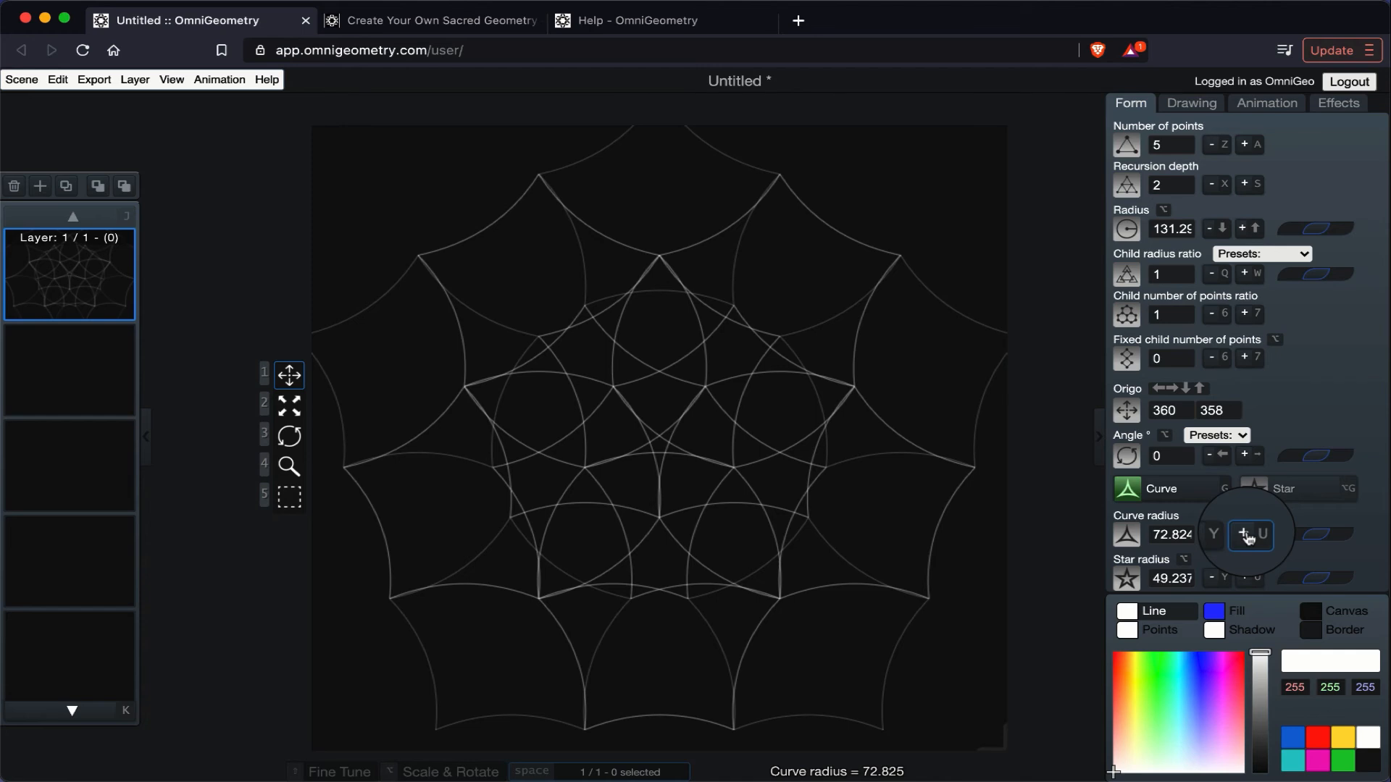
Step: Turn star drawing back on, and increase the star radius in increments to 97.237
{"action": "left_click", "coordinate": [1281, 497]}
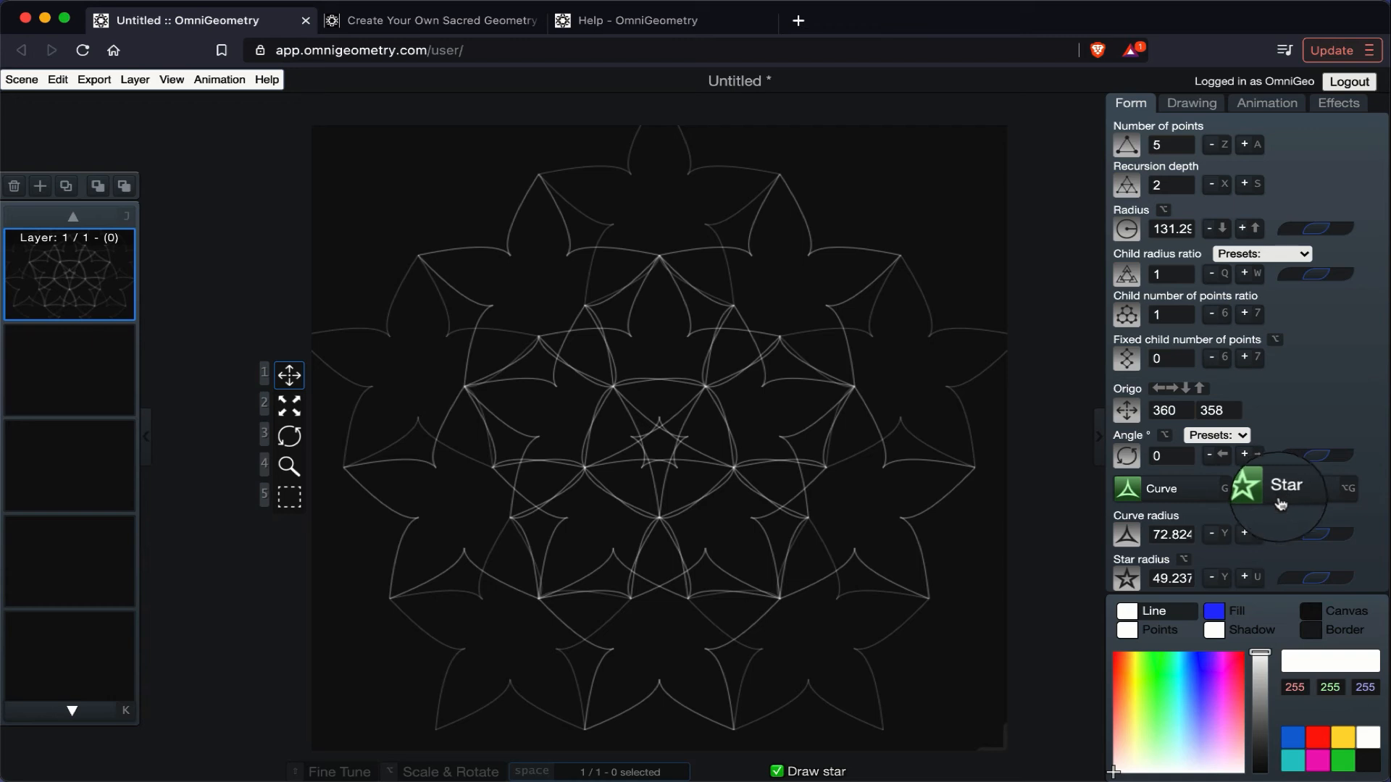
{"action": "left_click", "coordinate": [1246, 580]}
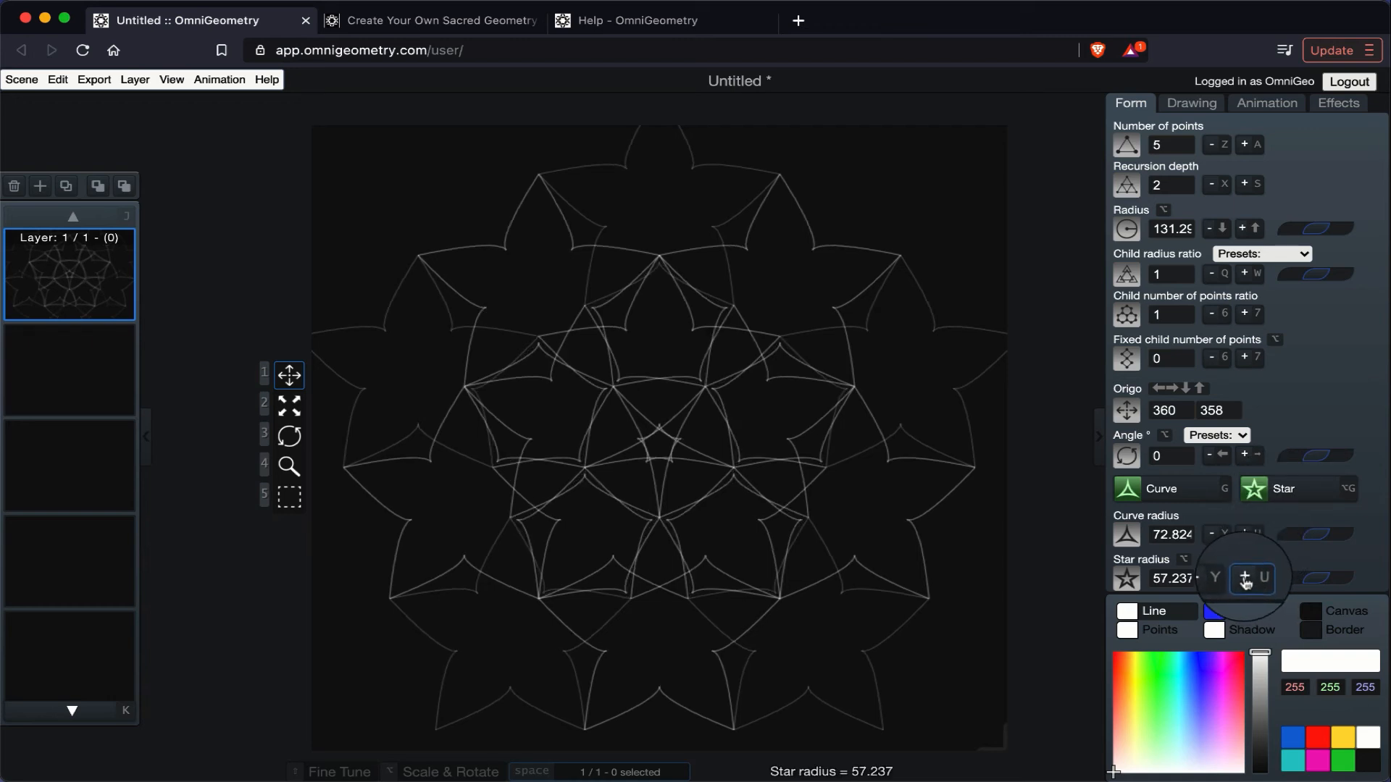
{"action": "left_click", "coordinate": [1245, 580]}
{"action": "left_click", "coordinate": [1245, 580]}
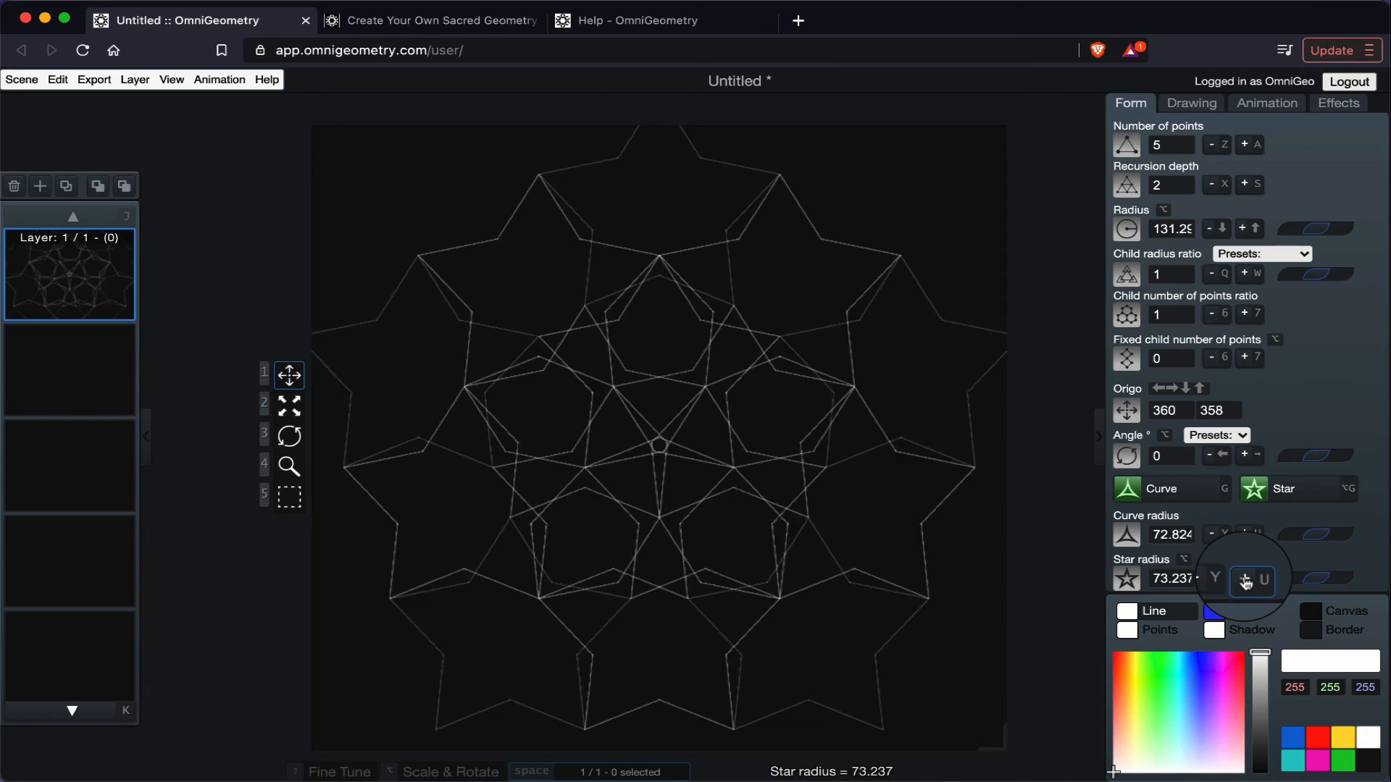
{"action": "left_click", "coordinate": [1246, 580]}
{"action": "left_click", "coordinate": [1246, 580]}
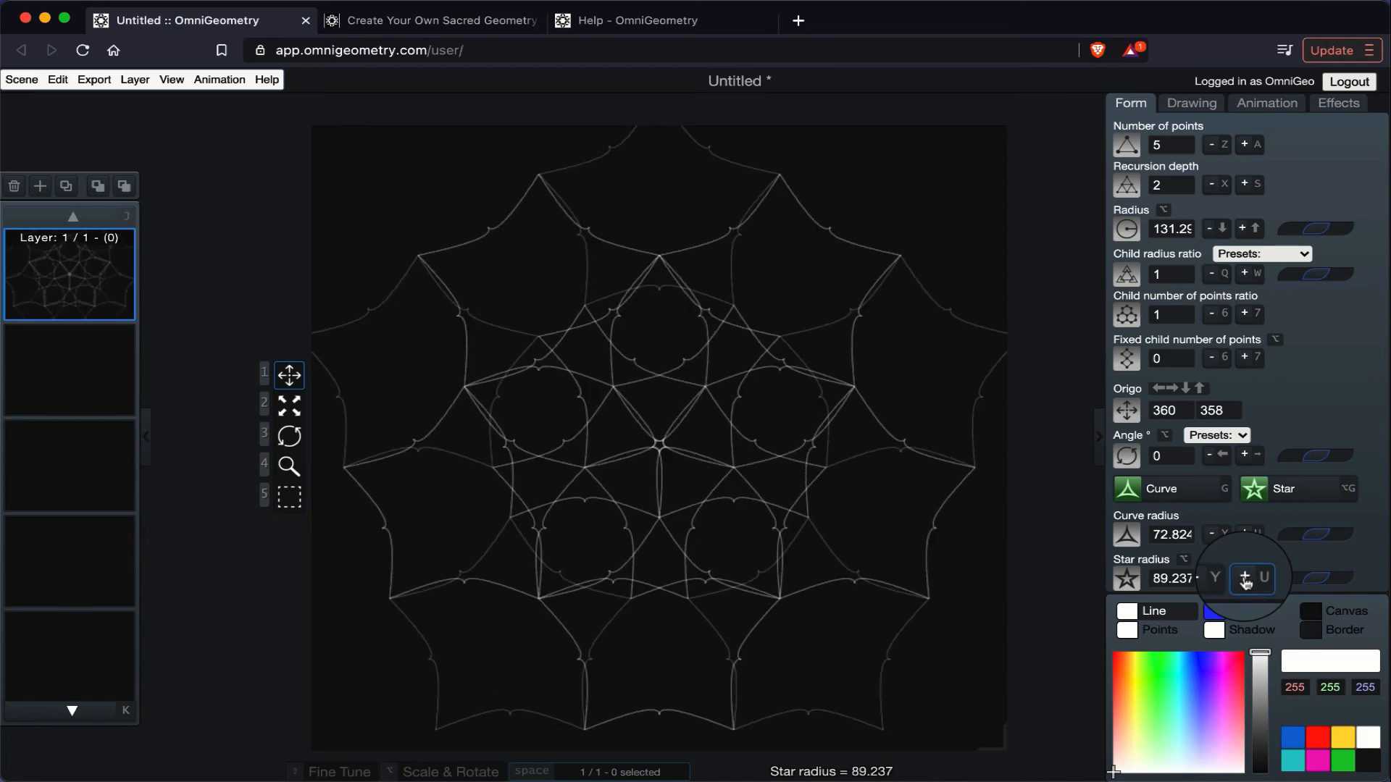
{"action": "left_click", "coordinate": [1245, 581]}
Step: Duplicate the current layer, and lower the selected layer's recursion depth to 1
{"action": "scroll", "coordinate": [1246, 572], "scroll_direction": "down", "scroll_amount": 1}
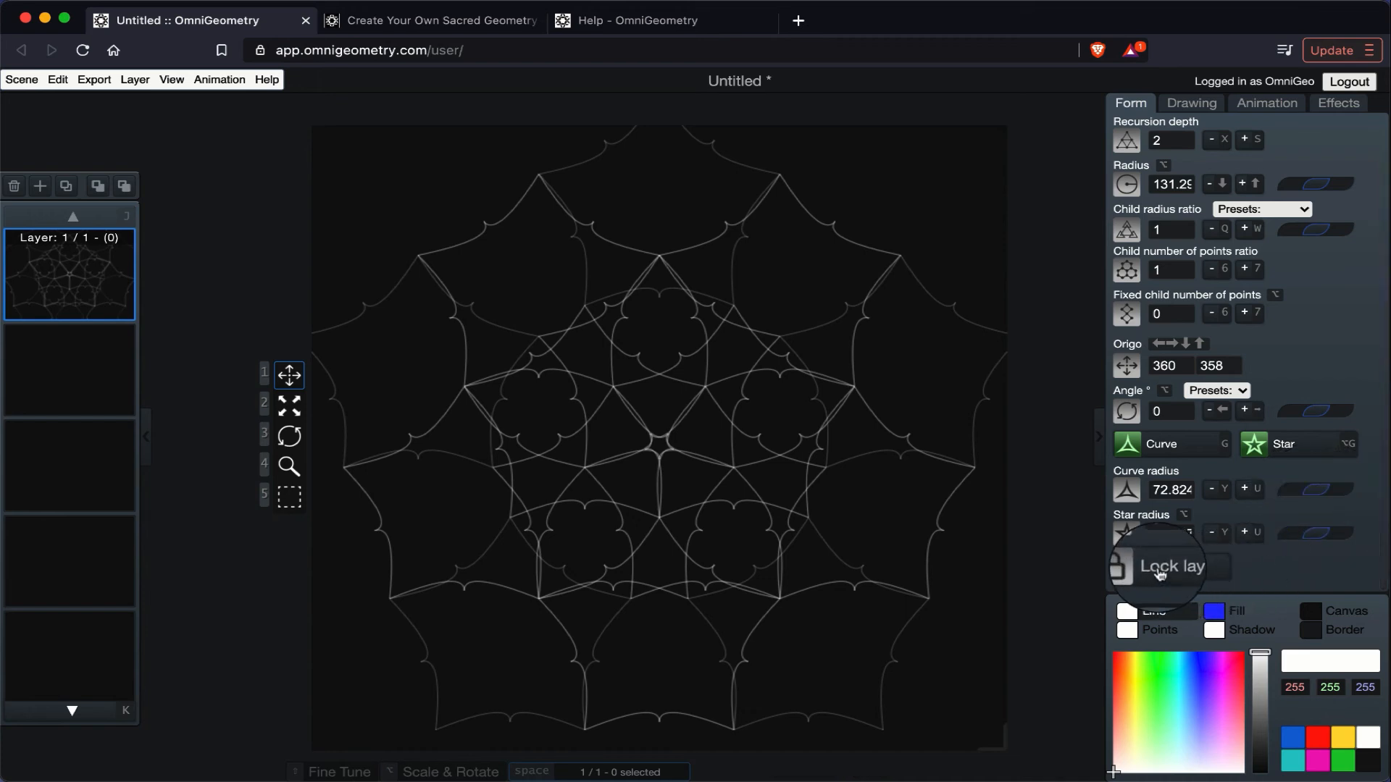
{"action": "left_click", "coordinate": [66, 187]}
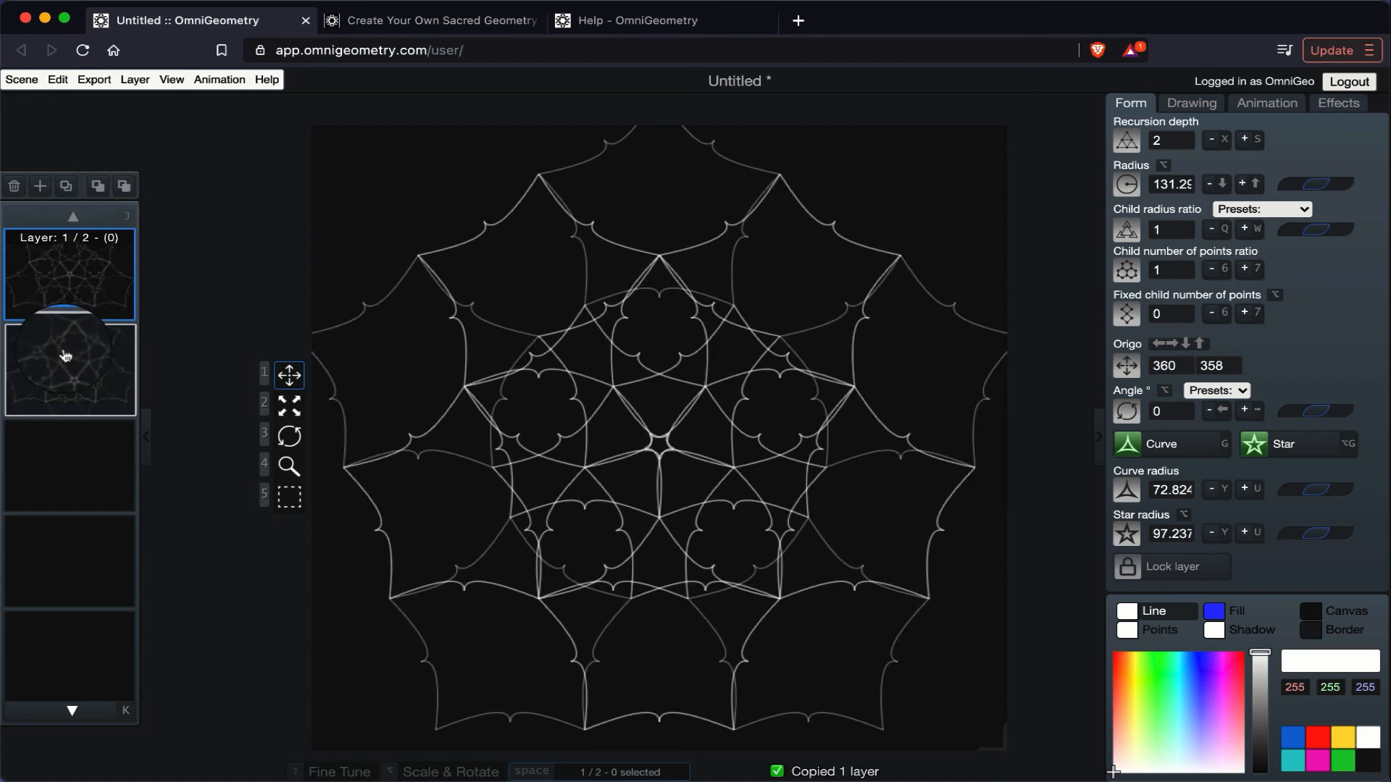
{"action": "left_click", "coordinate": [1212, 142]}
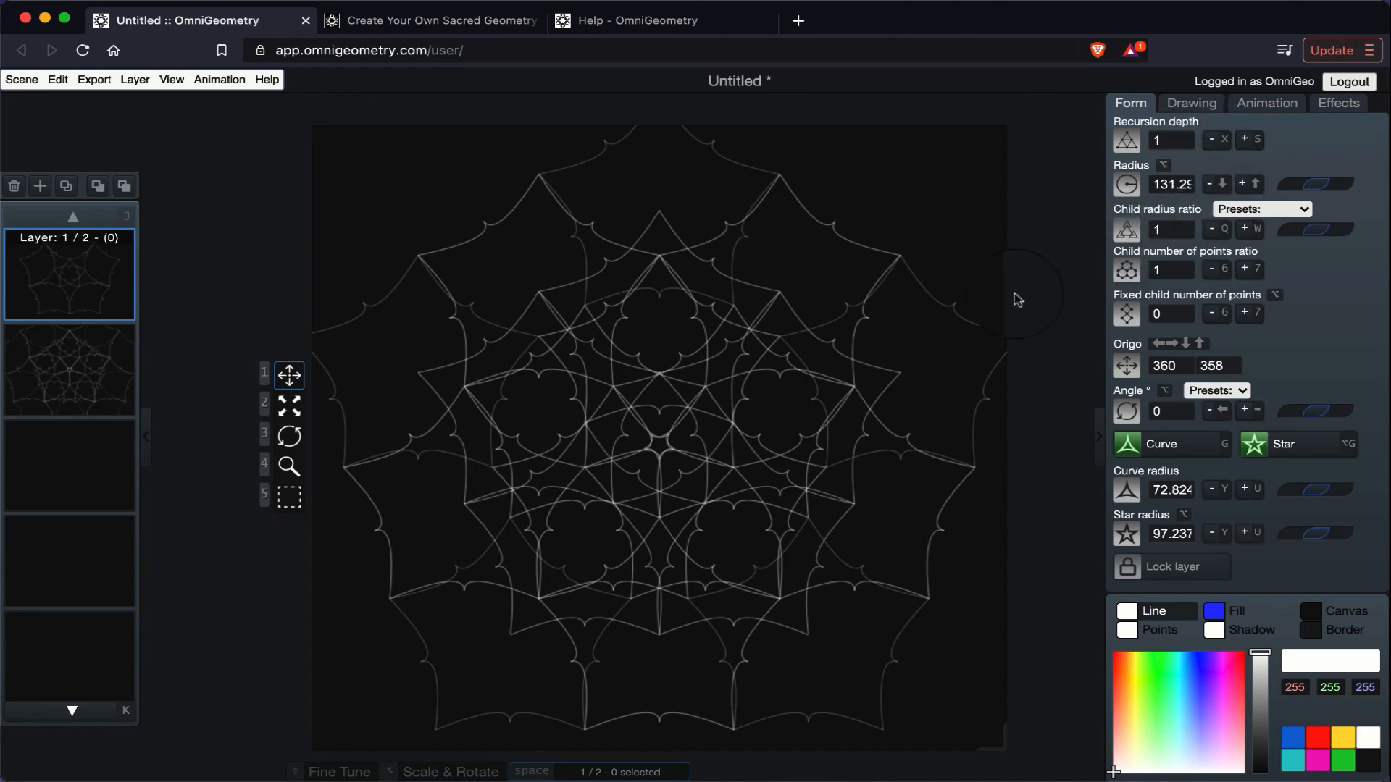
Step: Duplicate the layer once more, and raise the first layer's recursion depth to 3
{"action": "left_click", "coordinate": [66, 187]}
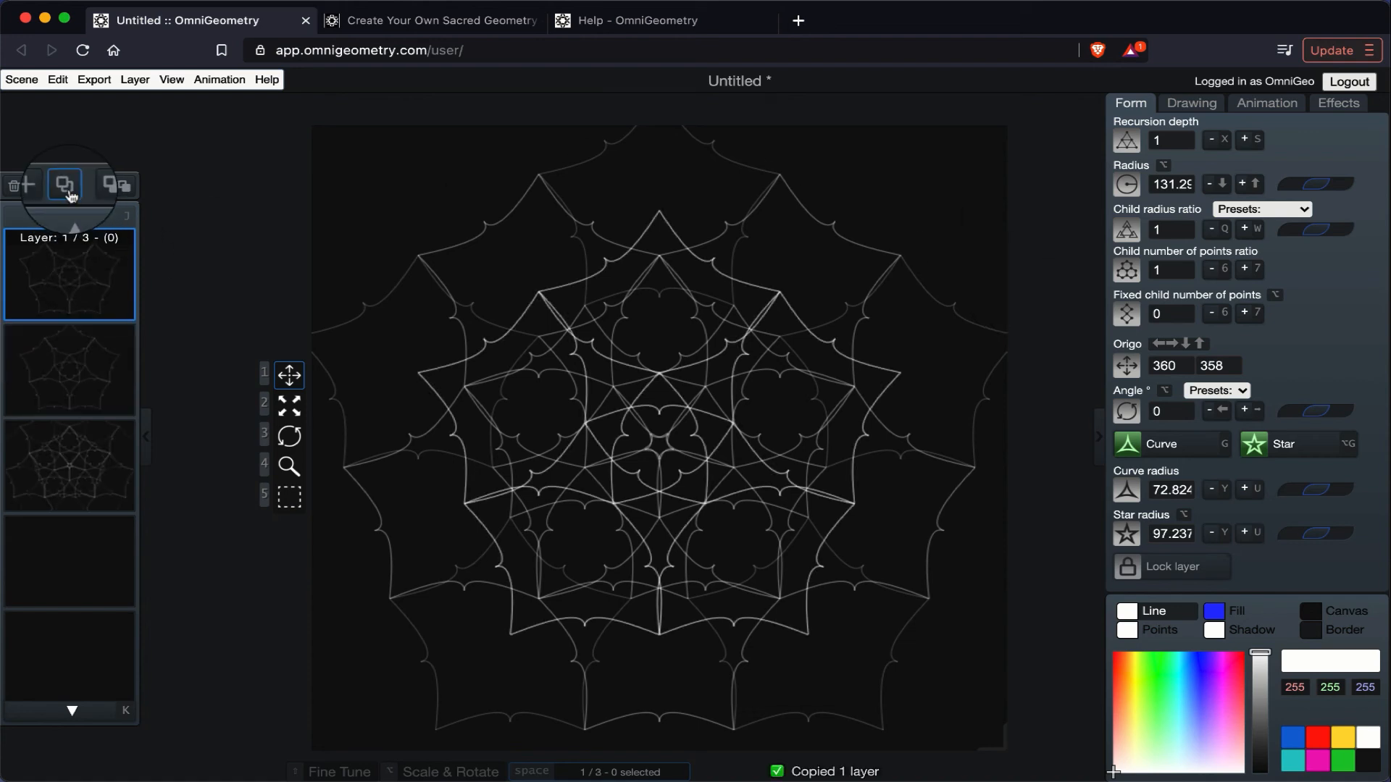
{"action": "left_click", "coordinate": [1245, 139]}
{"action": "left_click", "coordinate": [1244, 139]}
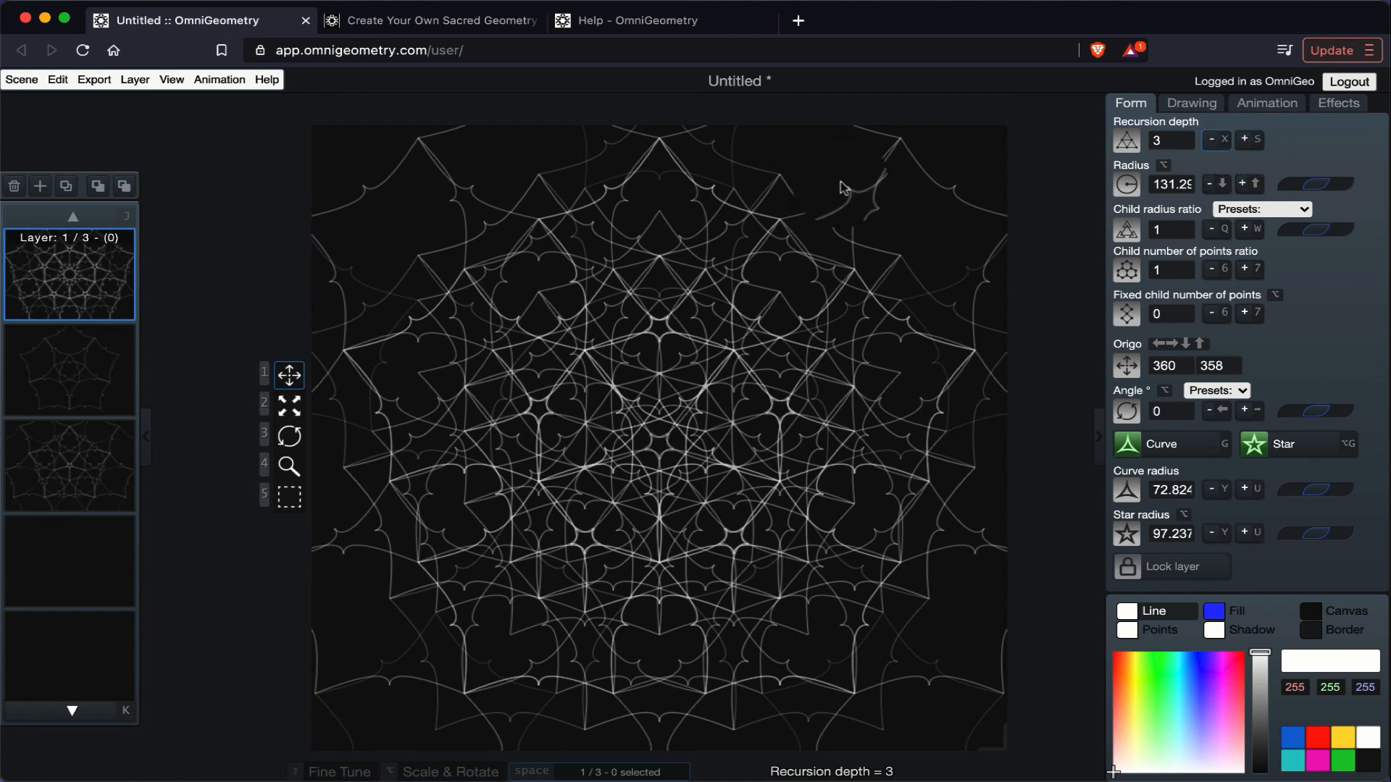
Step: Select the second layer and lock its parameters
{"action": "left_click", "coordinate": [93, 389]}
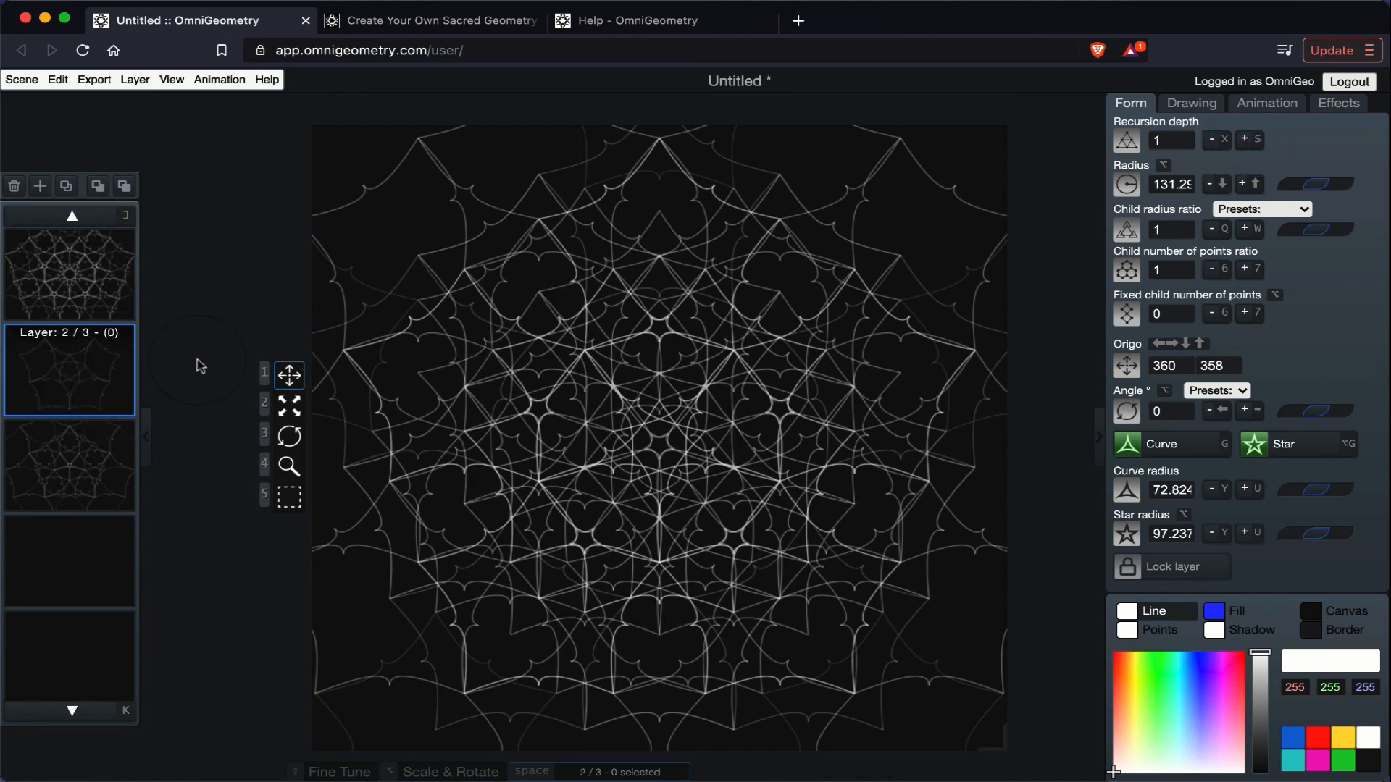
{"action": "left_click", "coordinate": [1179, 573]}
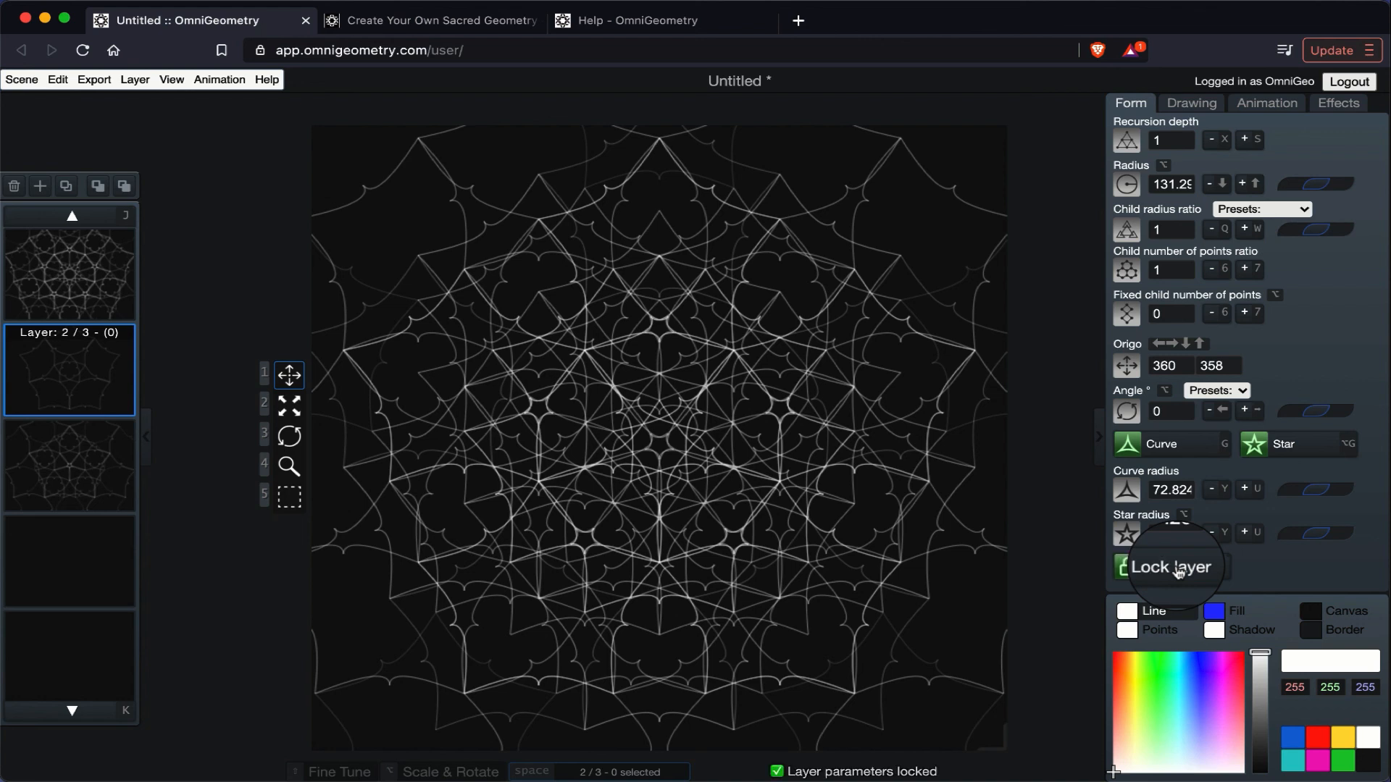